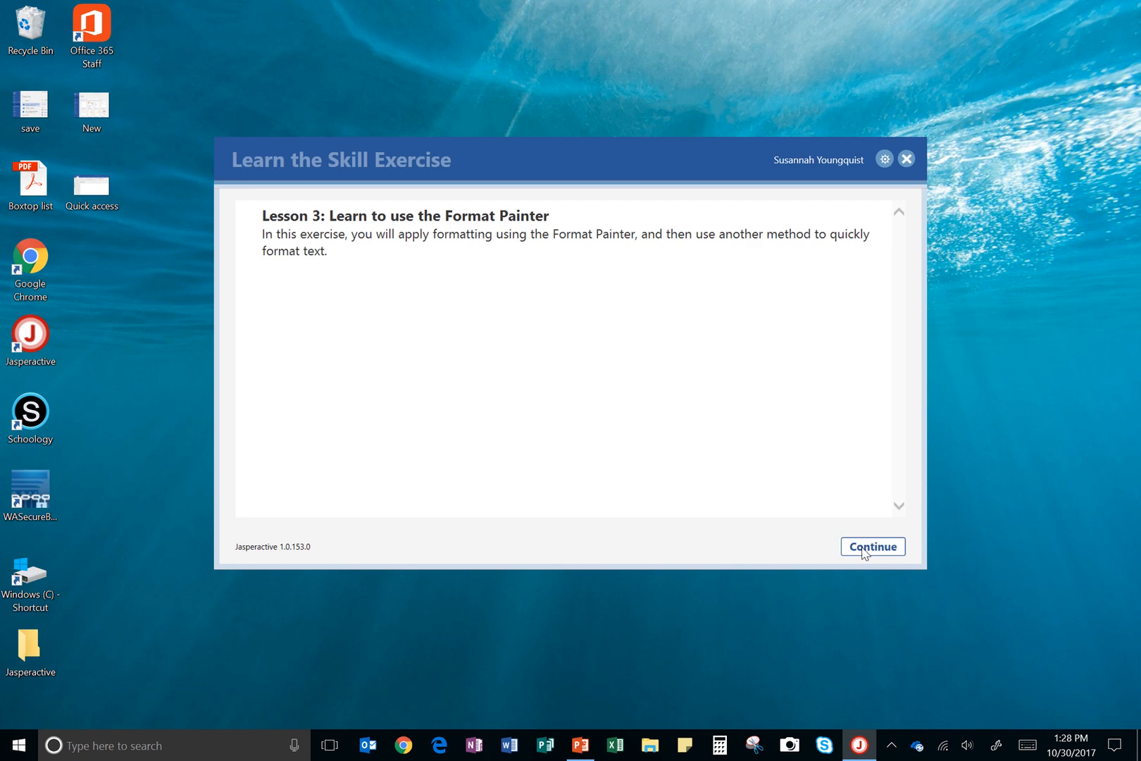
Step: Start the Lesson 3 Format Painter exercise and clear the answered mark on all three tasks
left_click(863, 544)
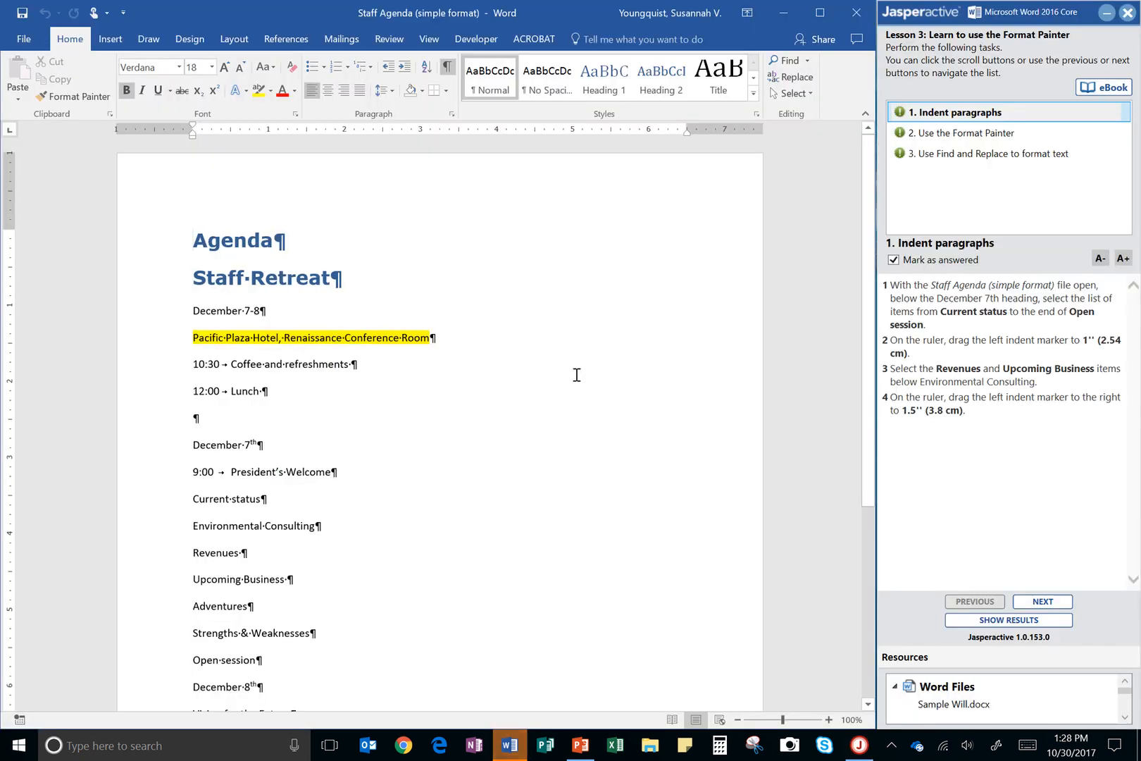
scroll(225, 253, "down", 1)
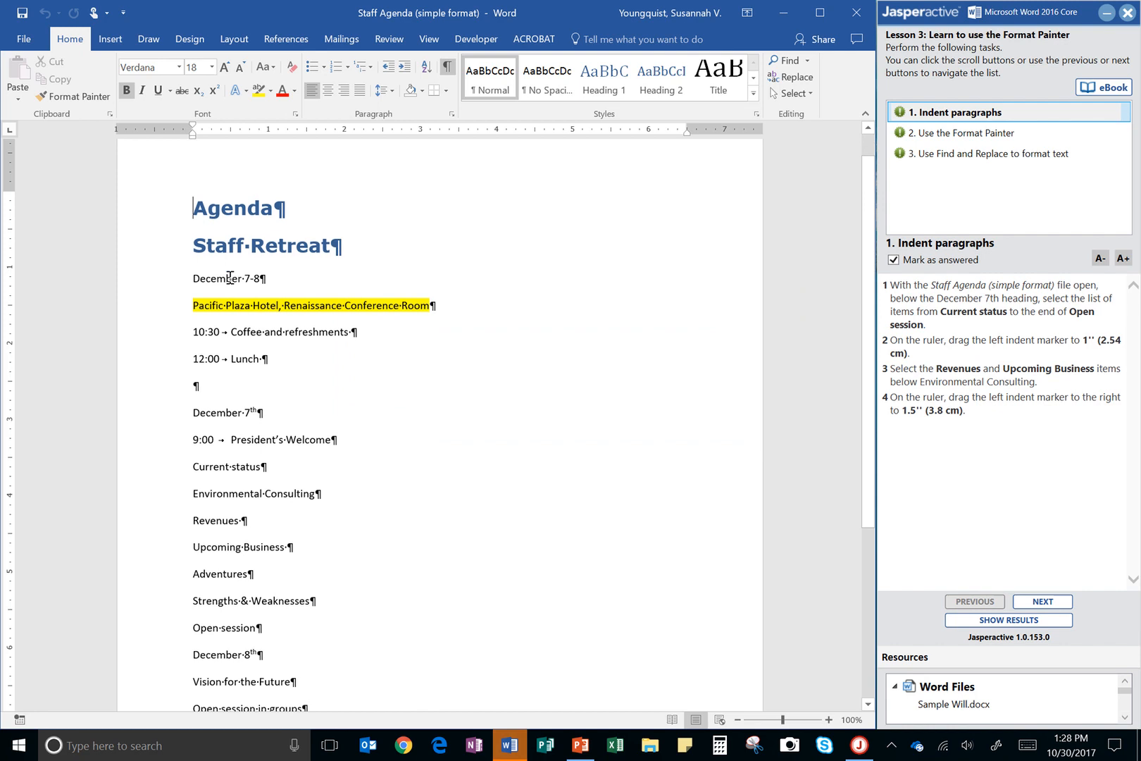
scroll(232, 240, "up", 1)
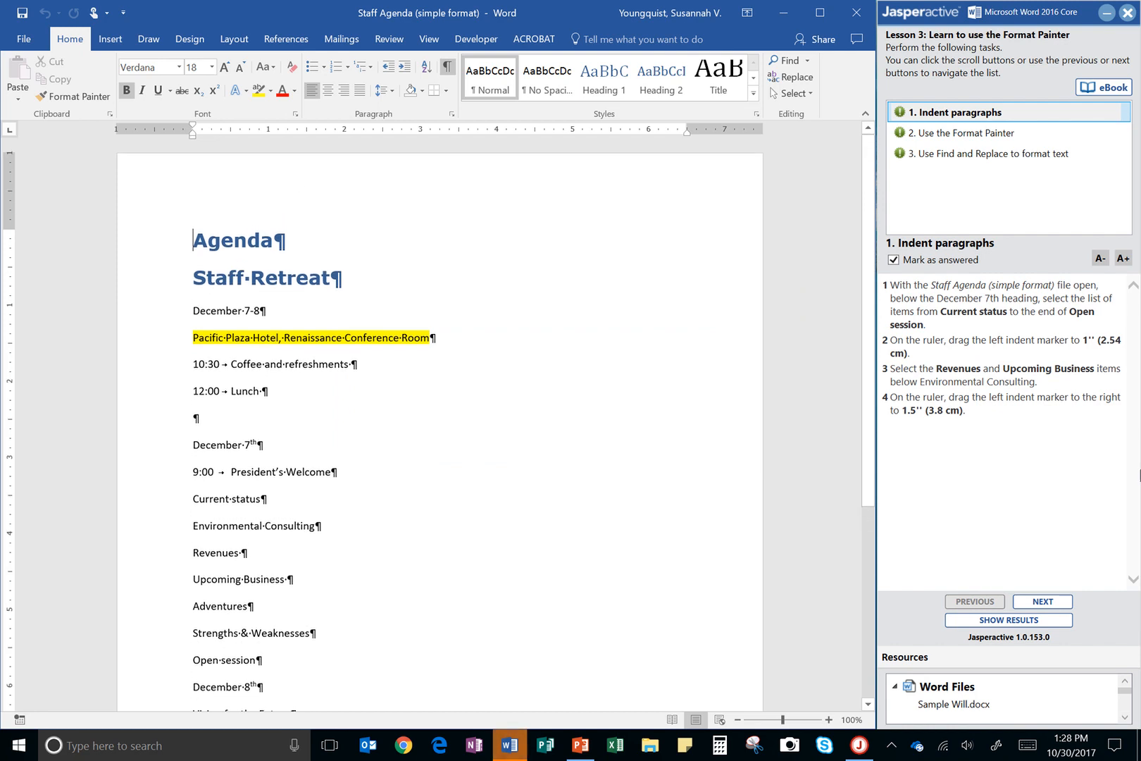
left_click(926, 156)
left_click(893, 260)
left_click(937, 133)
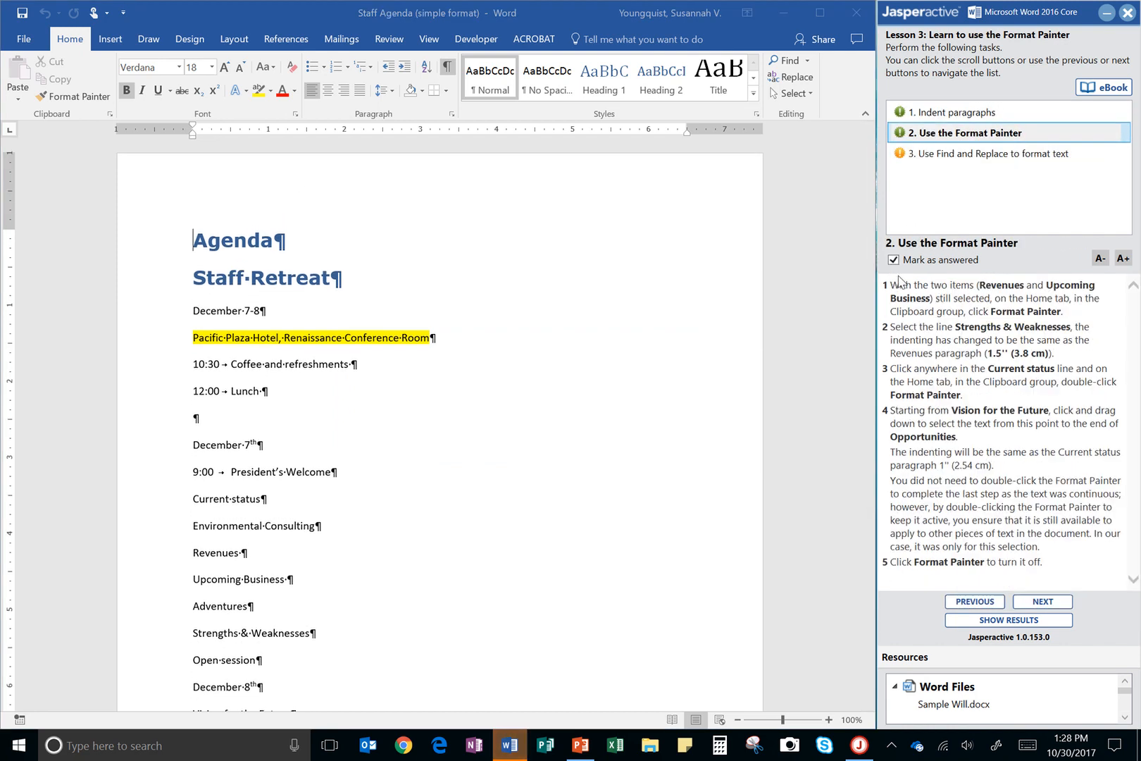
left_click(929, 112)
left_click(929, 260)
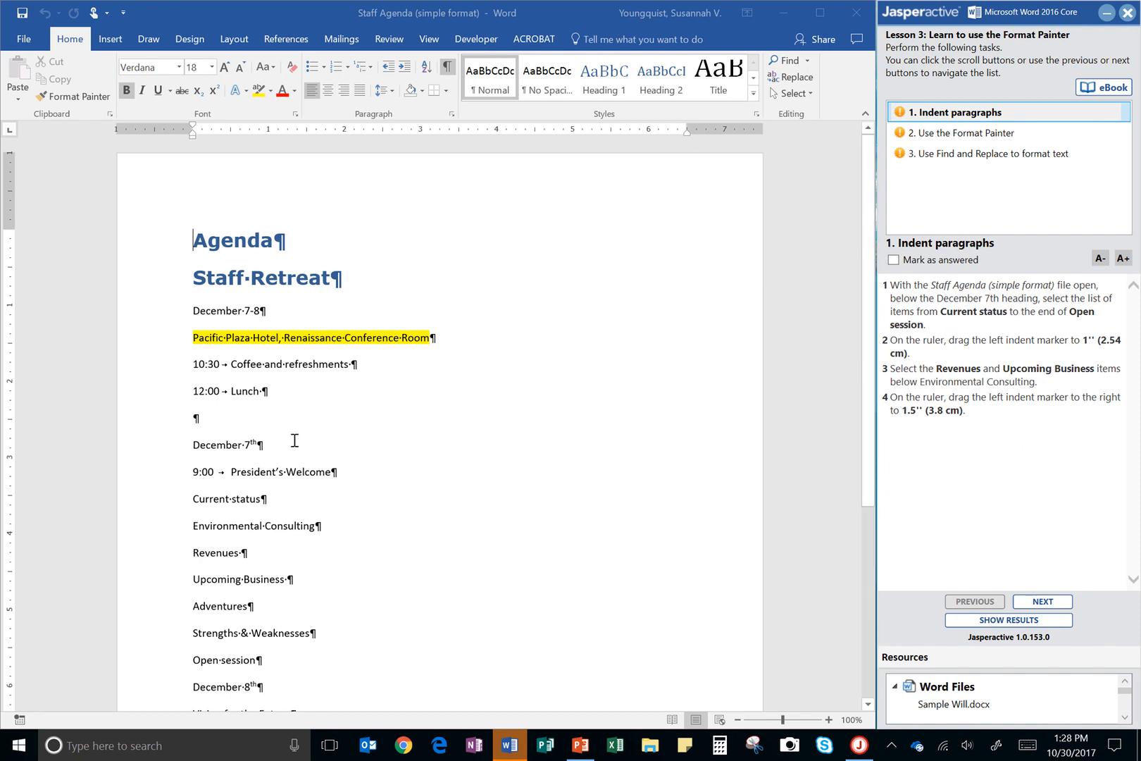
Step: Set a 1" left indent on the December 7th lines from Current status through Open session using the ruler
scroll(399, 392, "down", 2)
scroll(399, 392, "down", 3)
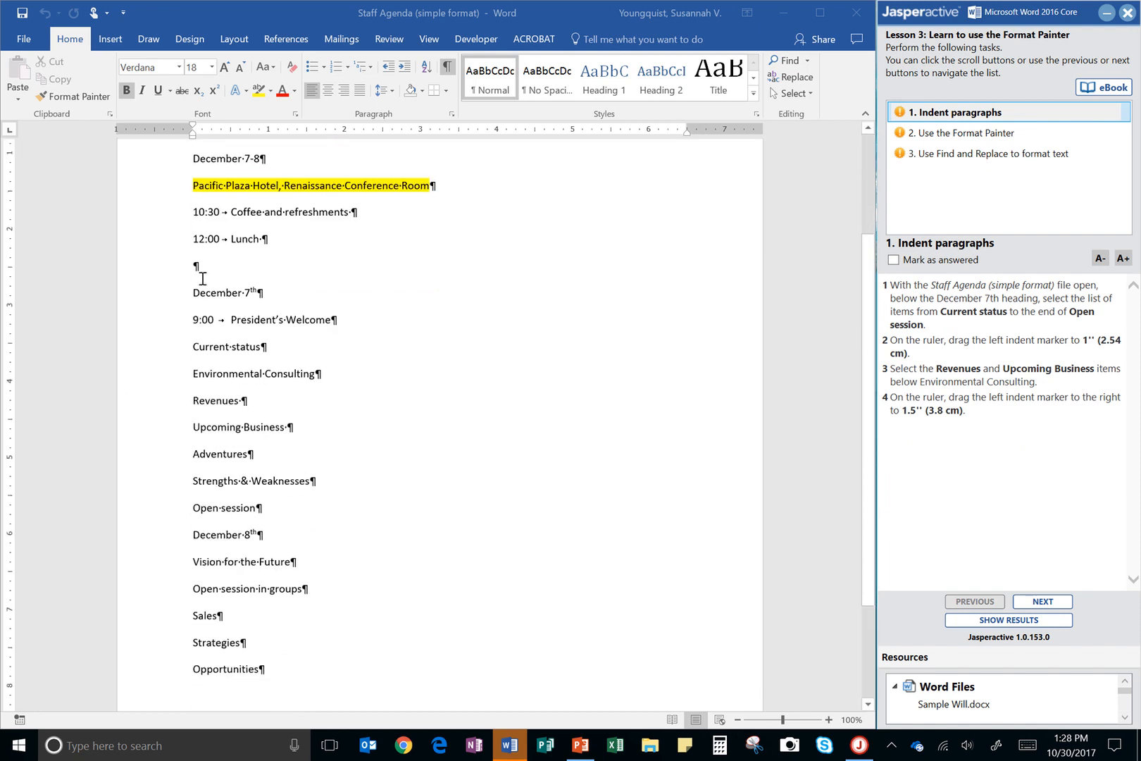
left_click(189, 322)
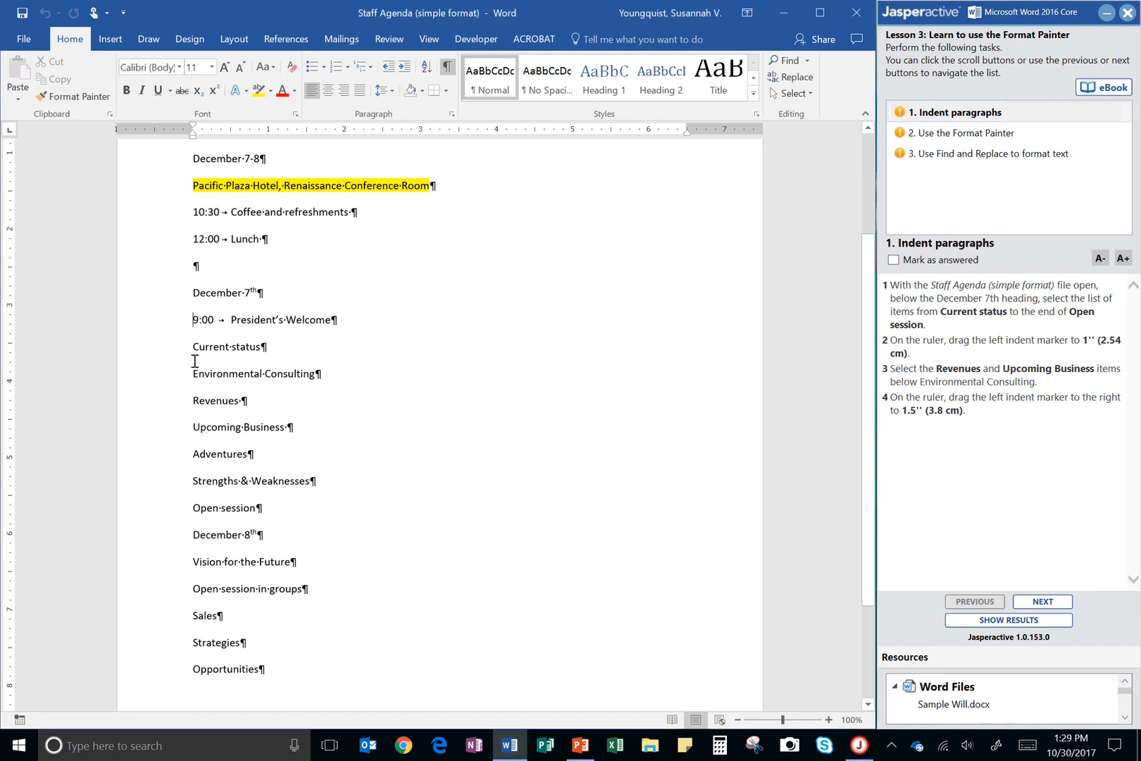
left_click_drag(194, 346, 272, 510)
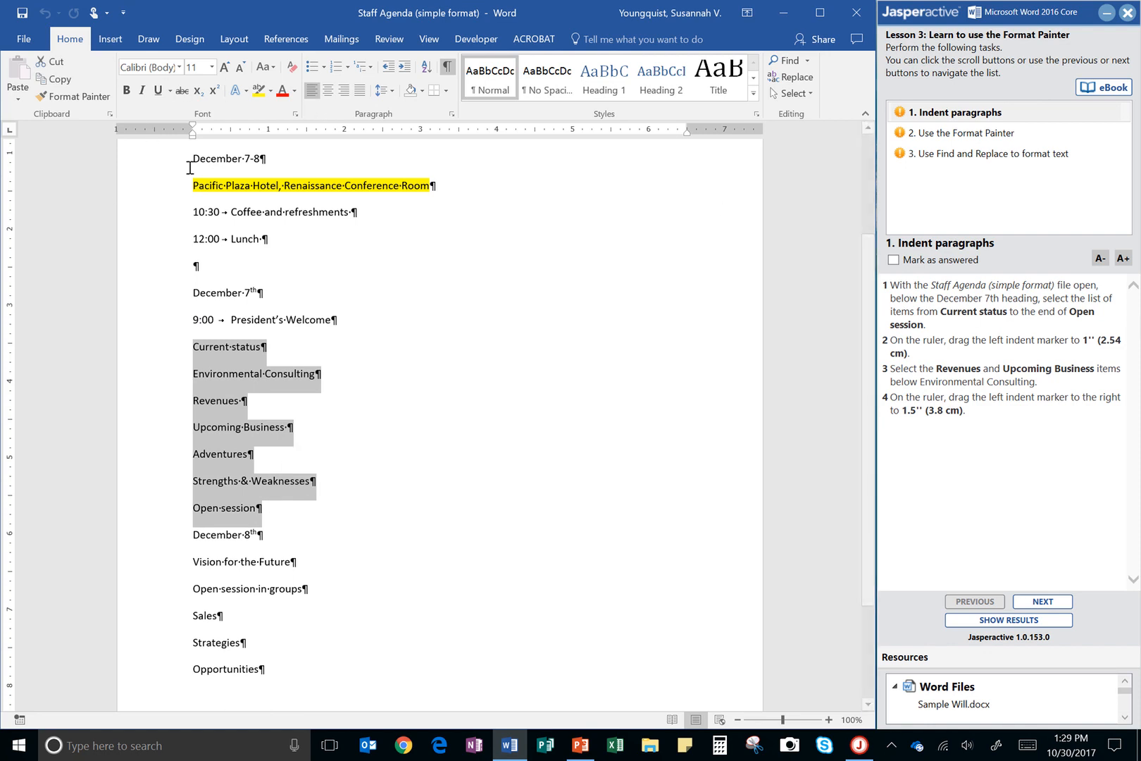
left_click(429, 39)
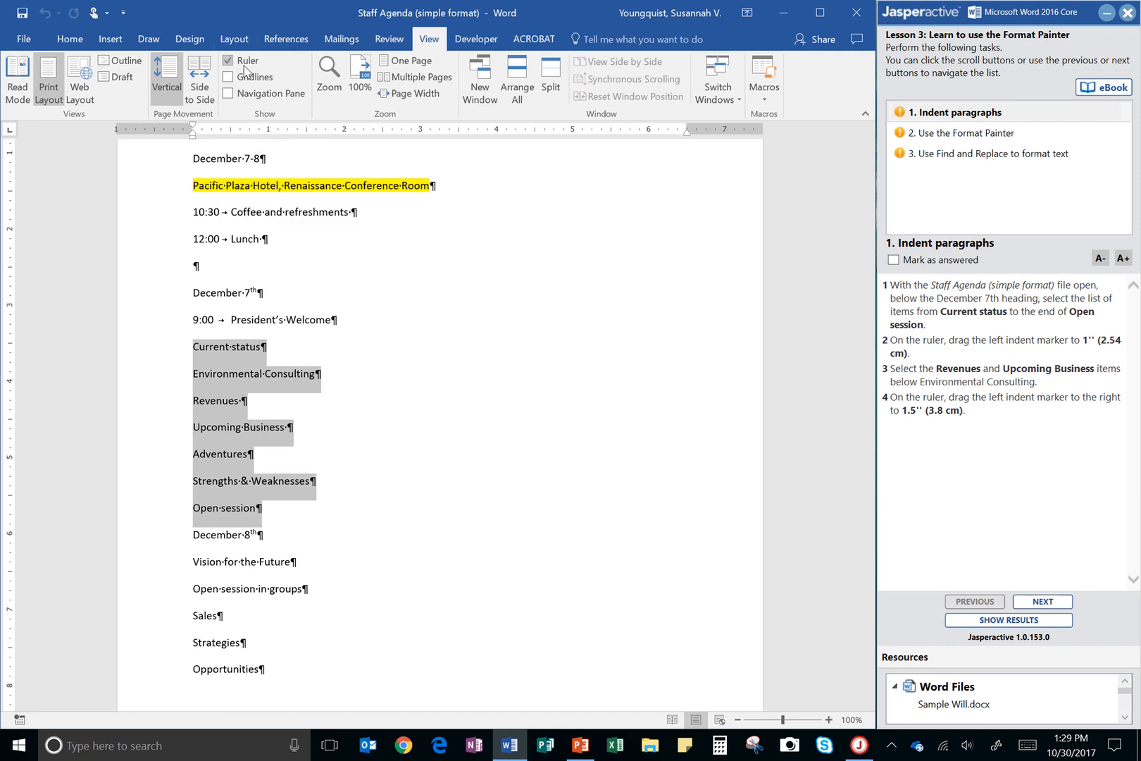
left_click(69, 39)
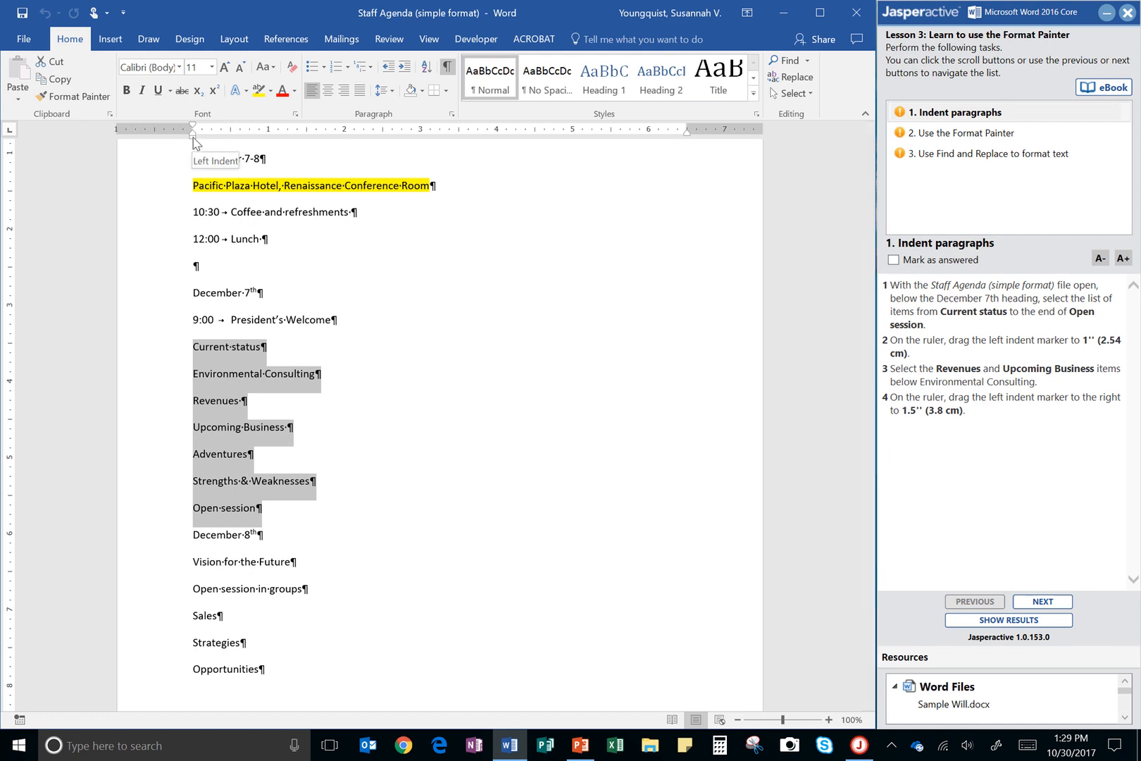
left_click_drag(193, 138, 267, 140)
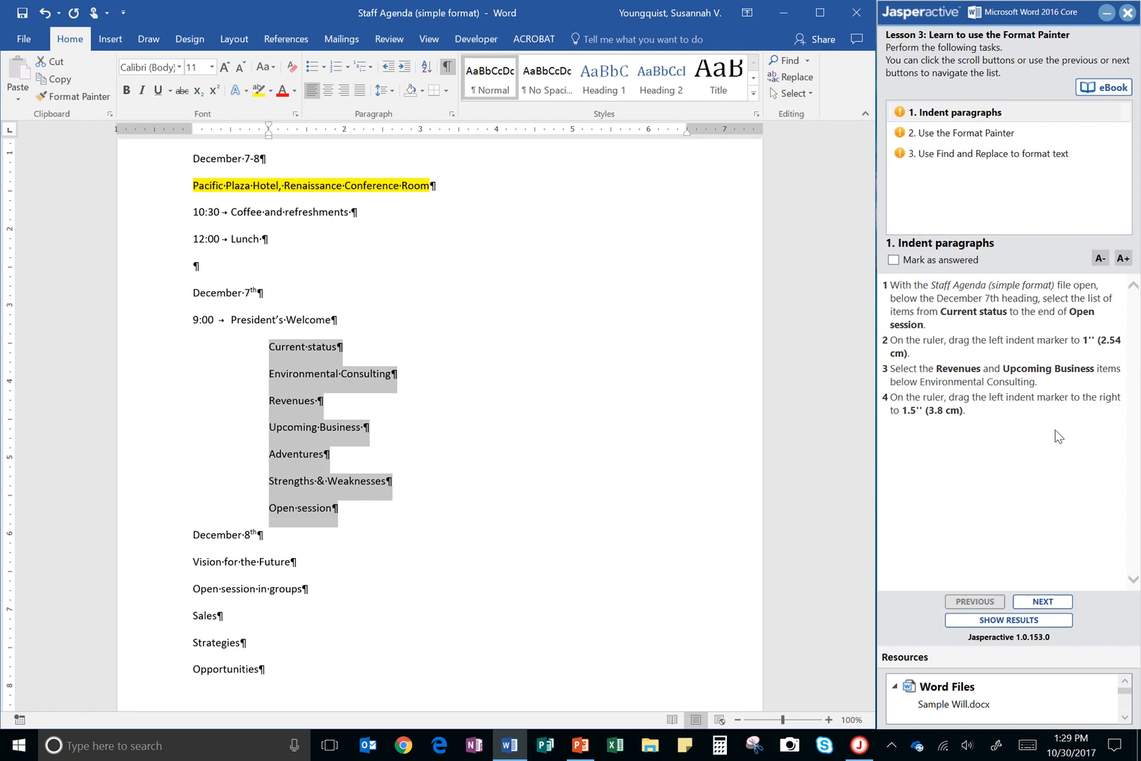
Step: Set a 1.5" left indent on the Revenues and Upcoming Business lines, and mark task 1 as answered to continue to task 2
left_click(541, 423)
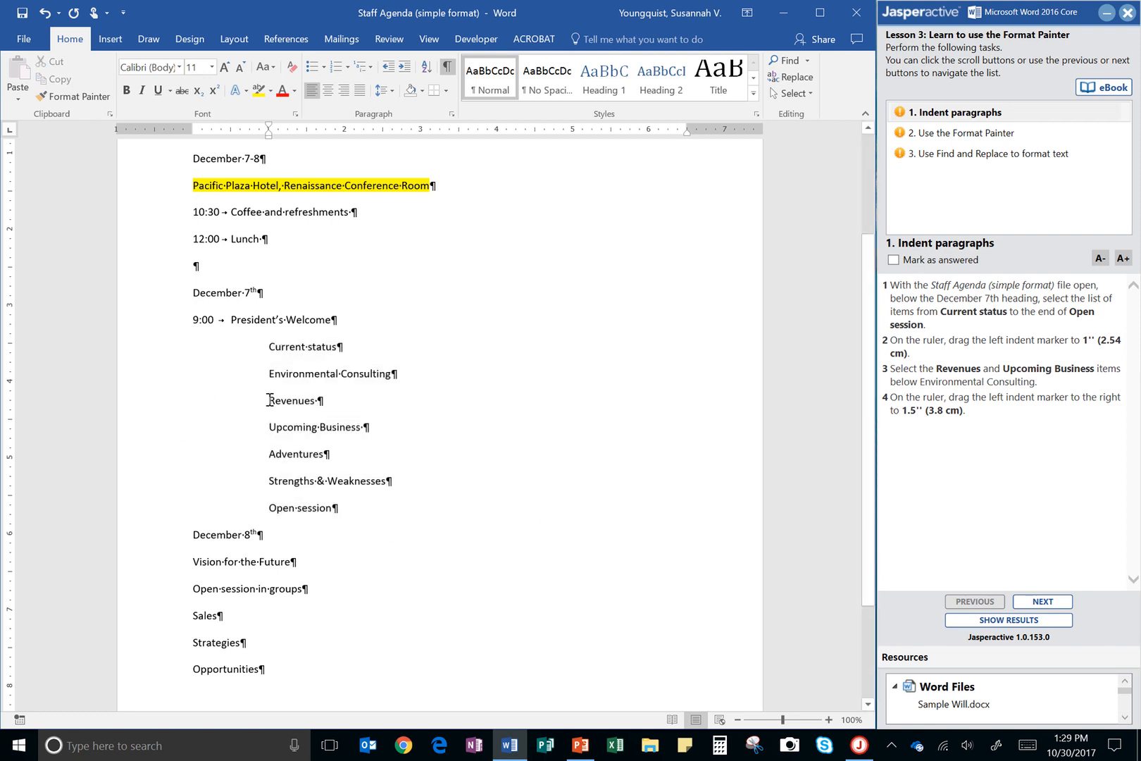
left_click_drag(270, 400, 388, 433)
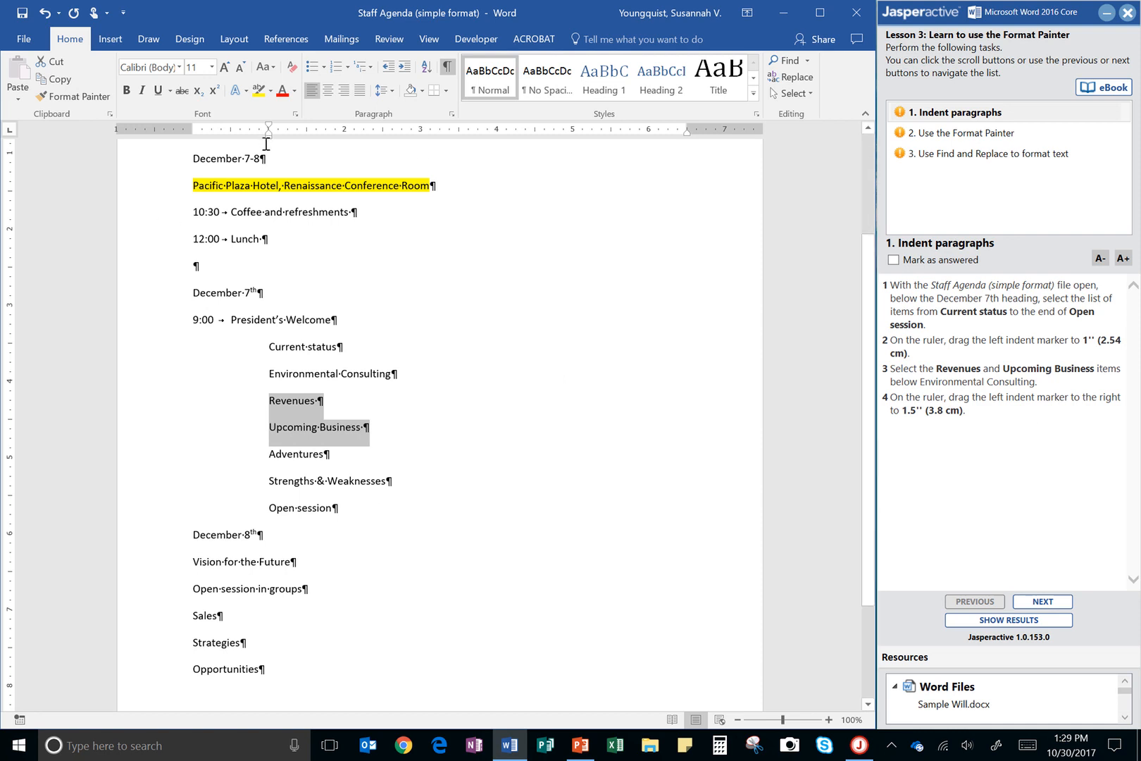
left_click_drag(269, 138, 307, 138)
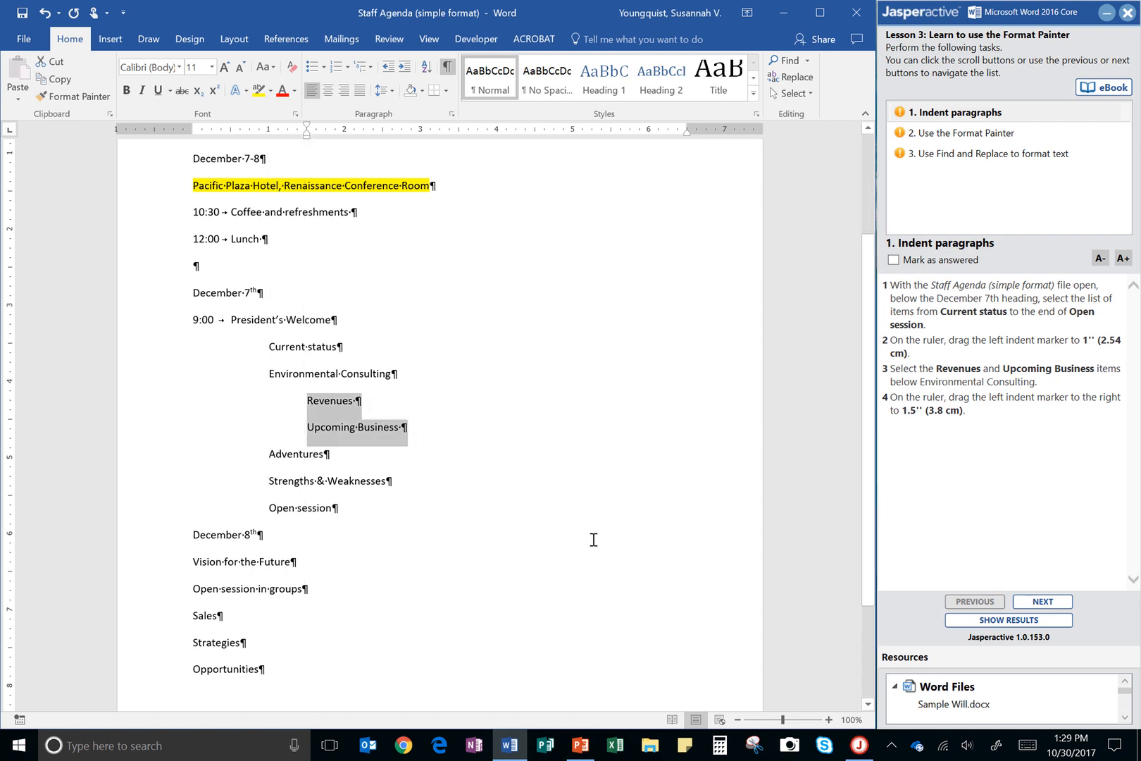
left_click(942, 266)
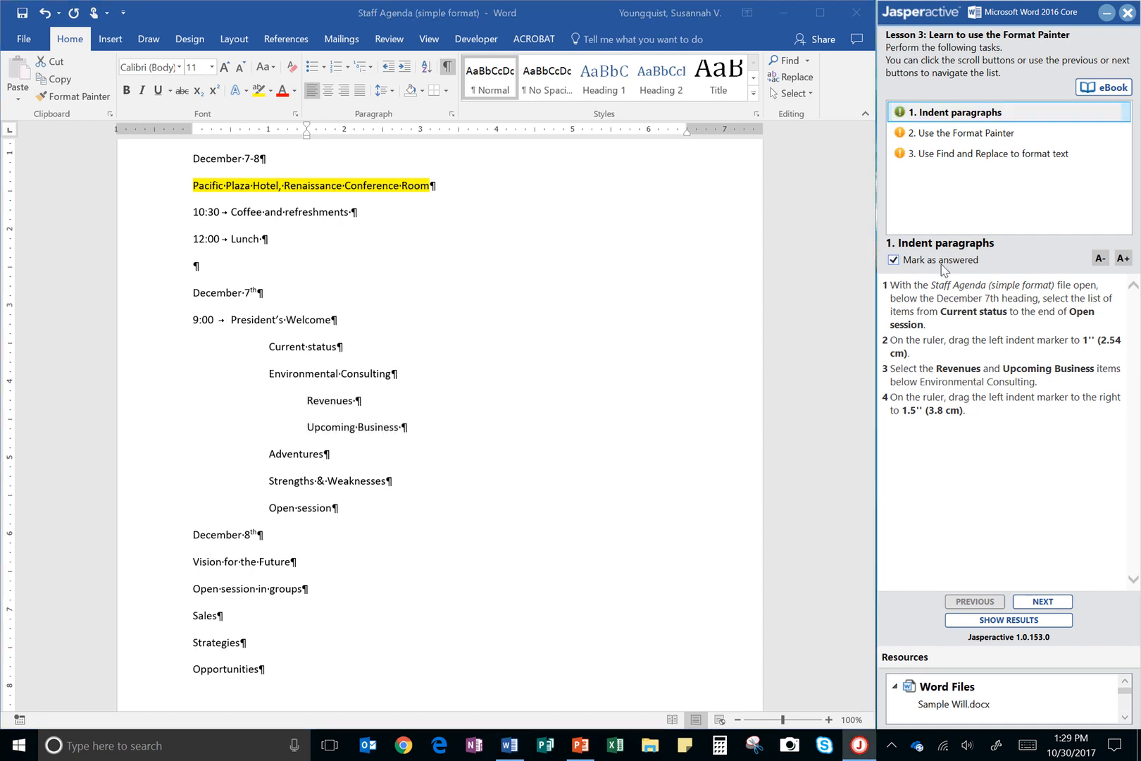
left_click(1044, 602)
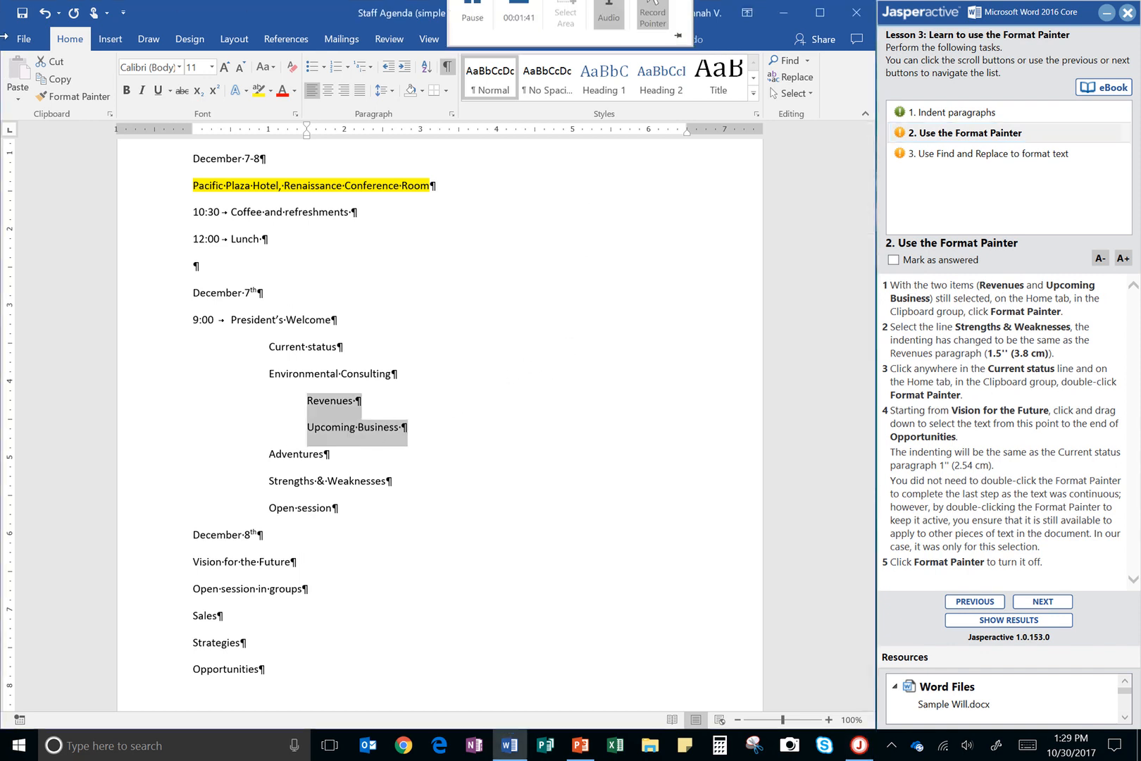
Step: Copy the formatting of the Revenues and Upcoming Business lines to the Strengths & Weaknesses line with Format Painter
left_click(59, 100)
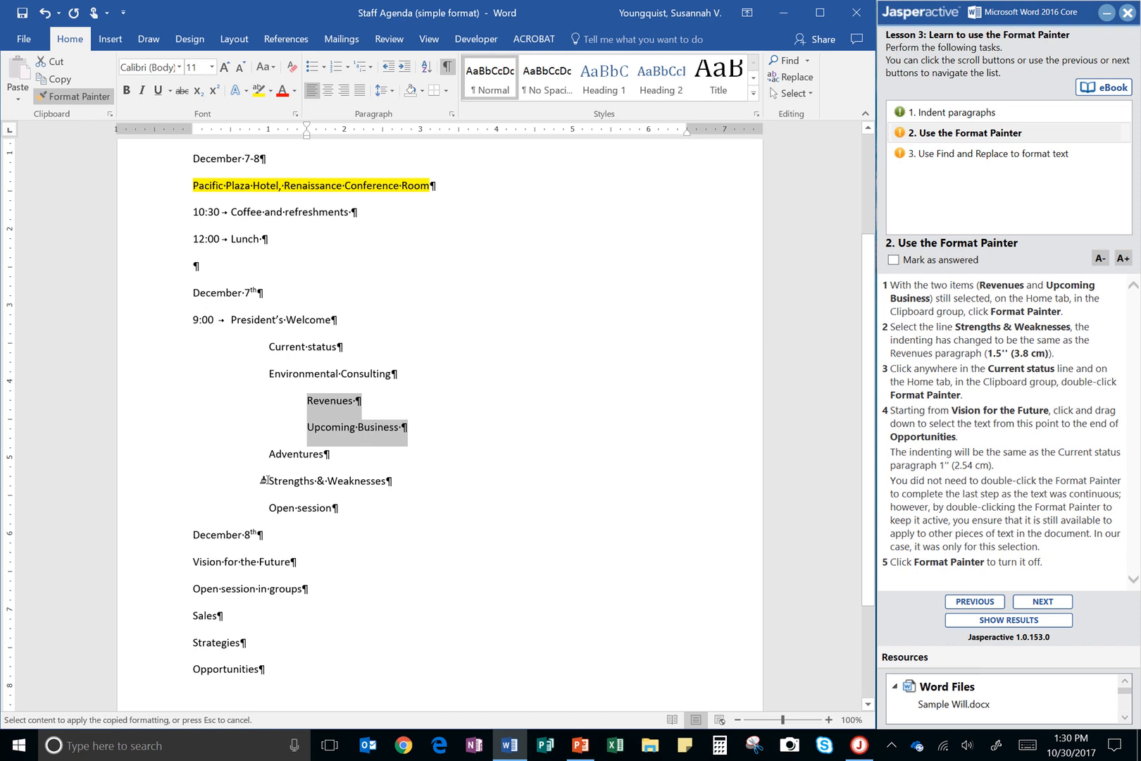
mouse_move(266, 479)
left_mouse_down()
mouse_move(380, 463)
mouse_move(389, 475)
mouse_move(377, 474)
left_mouse_up()
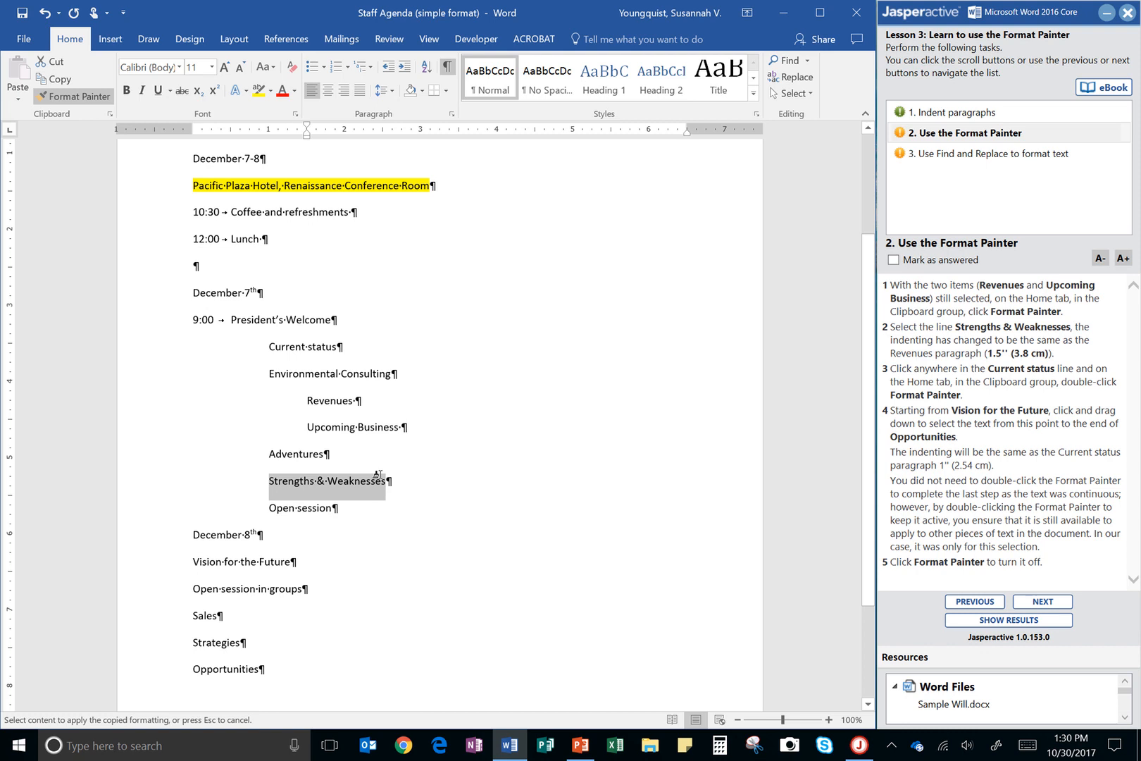
left_click_drag(377, 474, 378, 475)
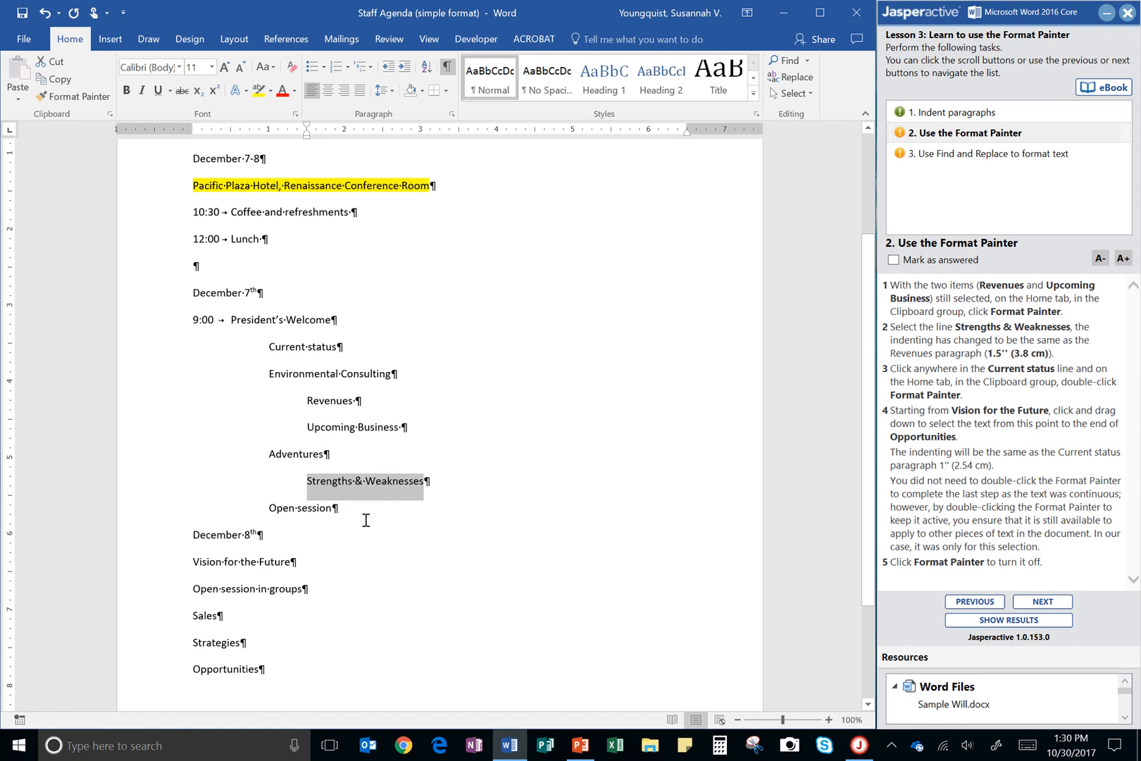
left_click(451, 527)
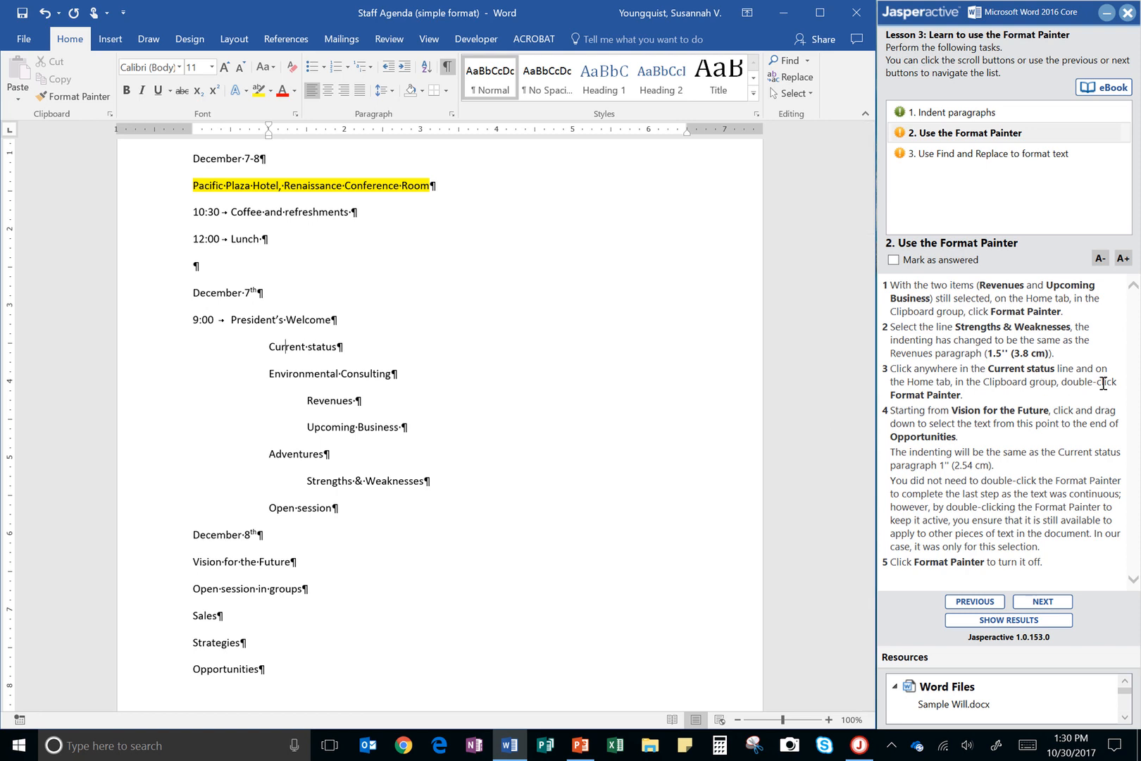
Step: Apply the Current status line's formatting to Vision for the Future through Opportunities with Format Painter, and mark task 2 as answered to continue to task 3
double_click(55, 99)
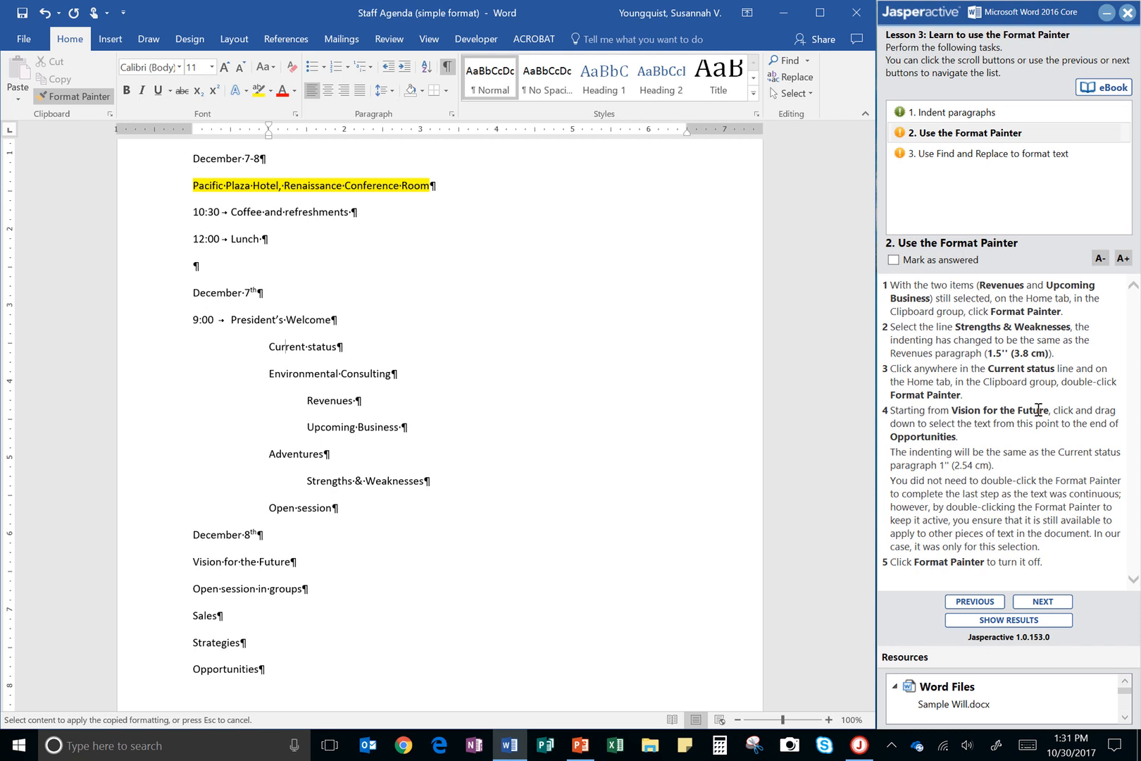
scroll(873, 462, "down", 2)
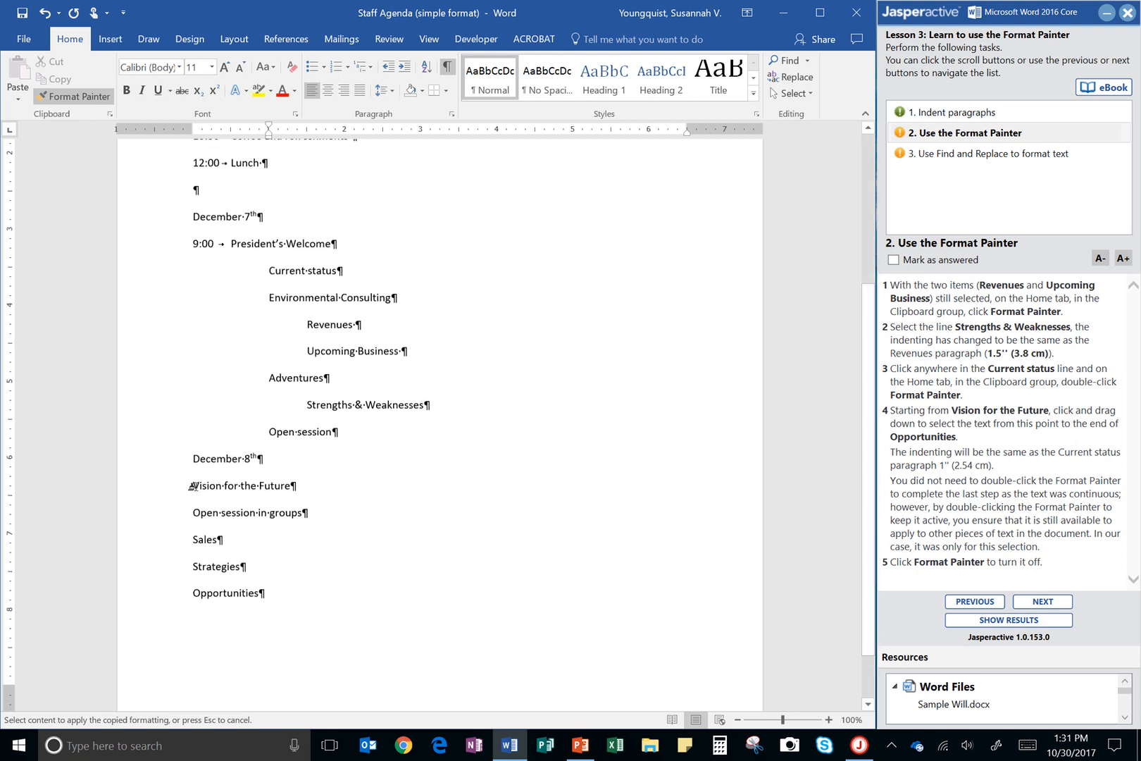
mouse_move(191, 484)
left_mouse_down()
mouse_move(269, 547)
mouse_move(290, 599)
left_mouse_up()
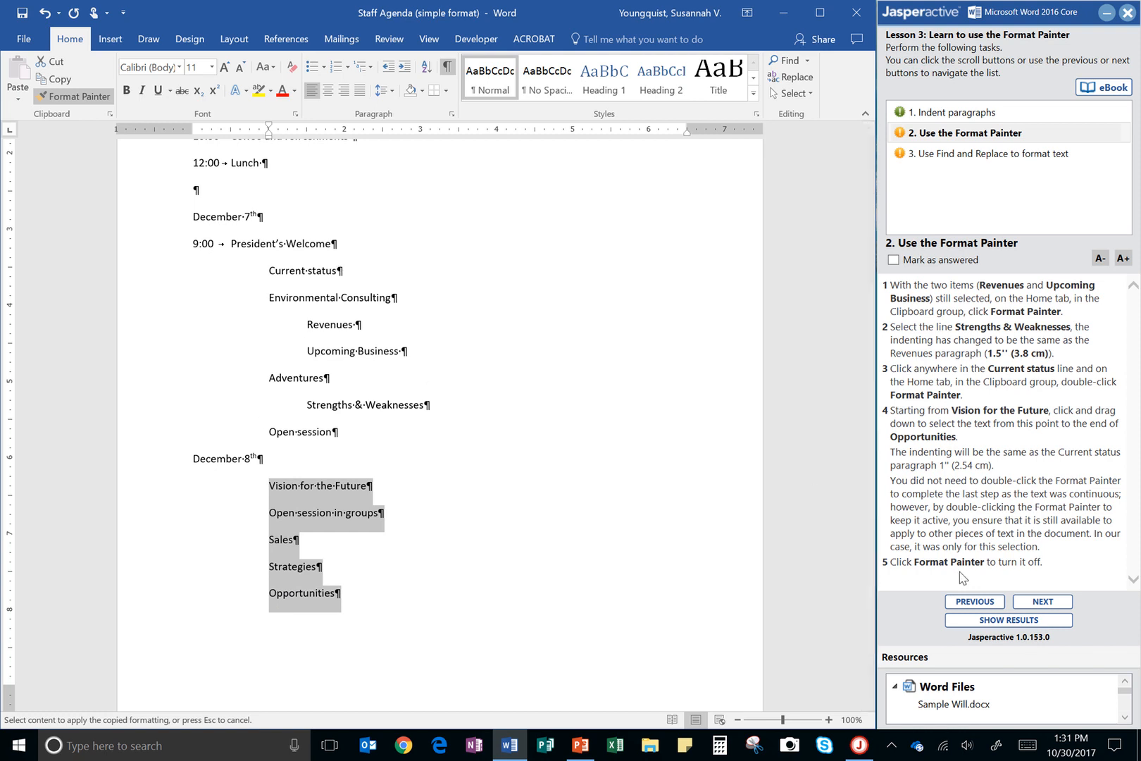
left_click(79, 97)
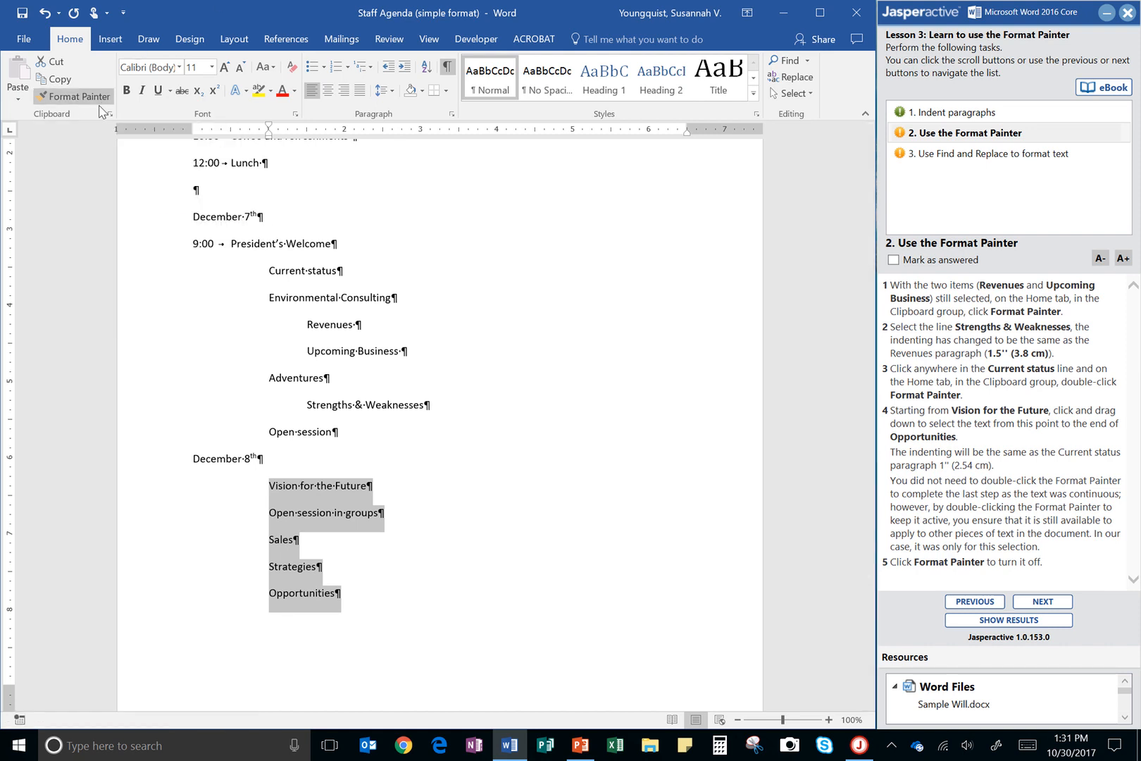
left_click(914, 260)
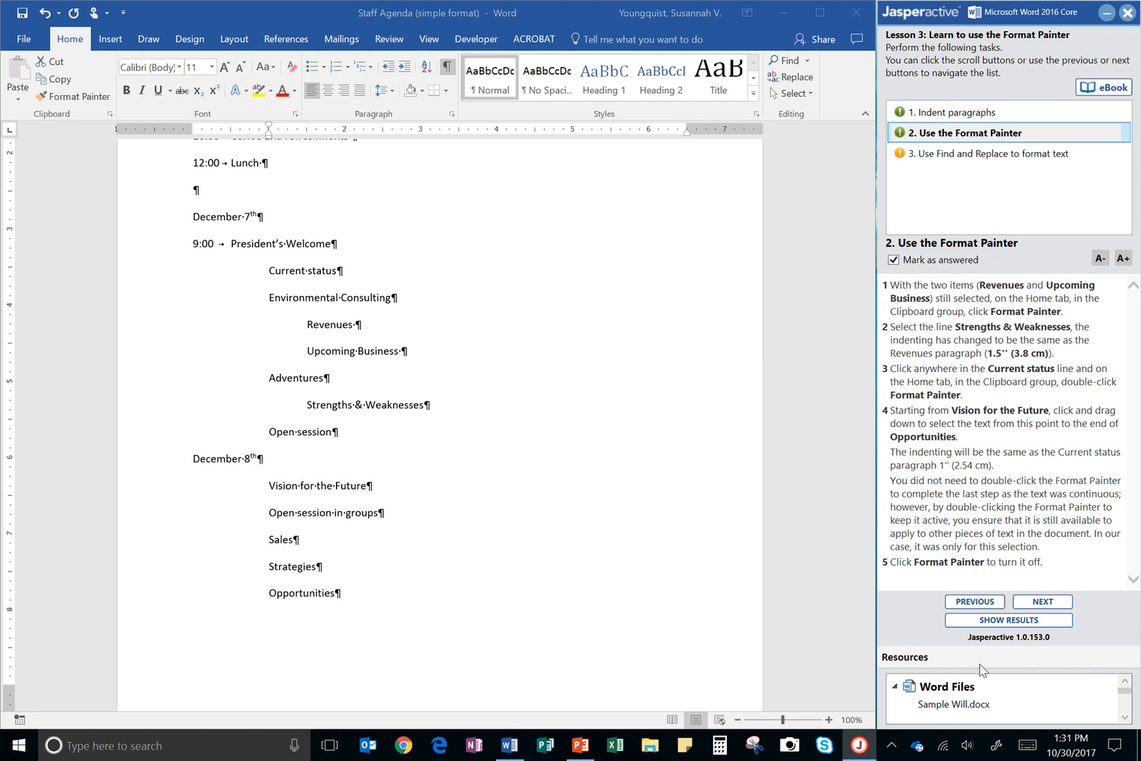
left_click(1043, 601)
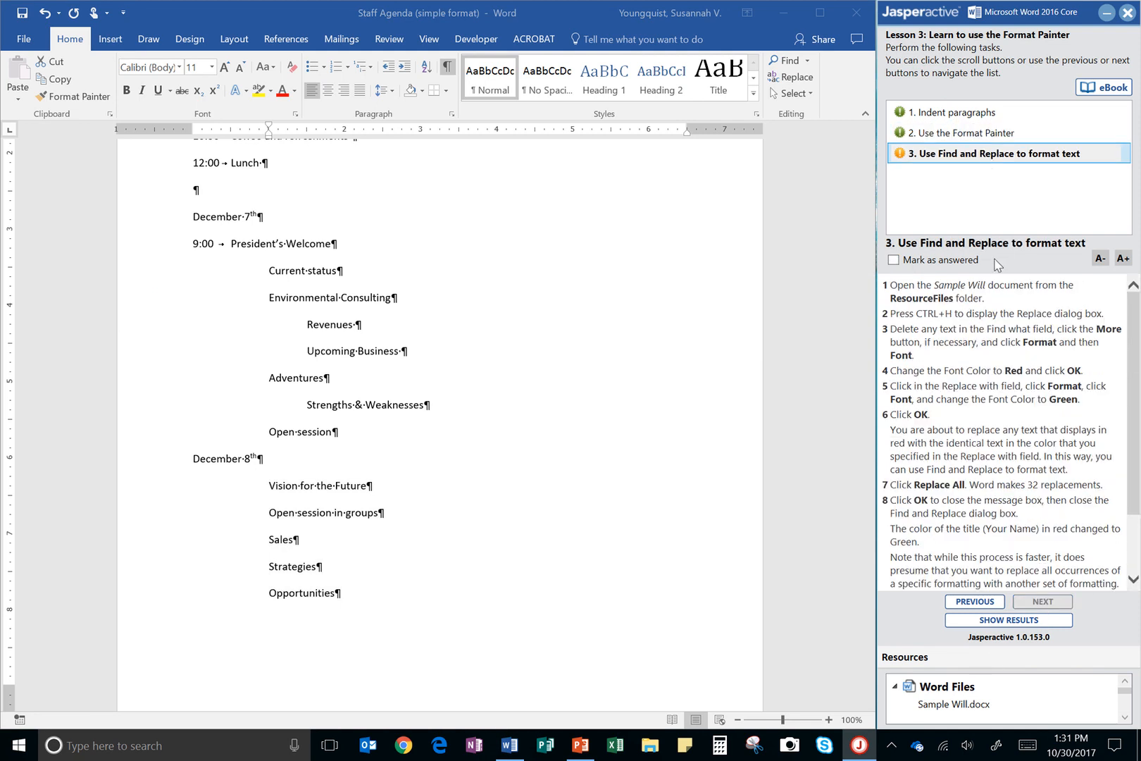
Step: Open the Sample Will document from the Jasperactive ResourceFiles folder
left_click(24, 40)
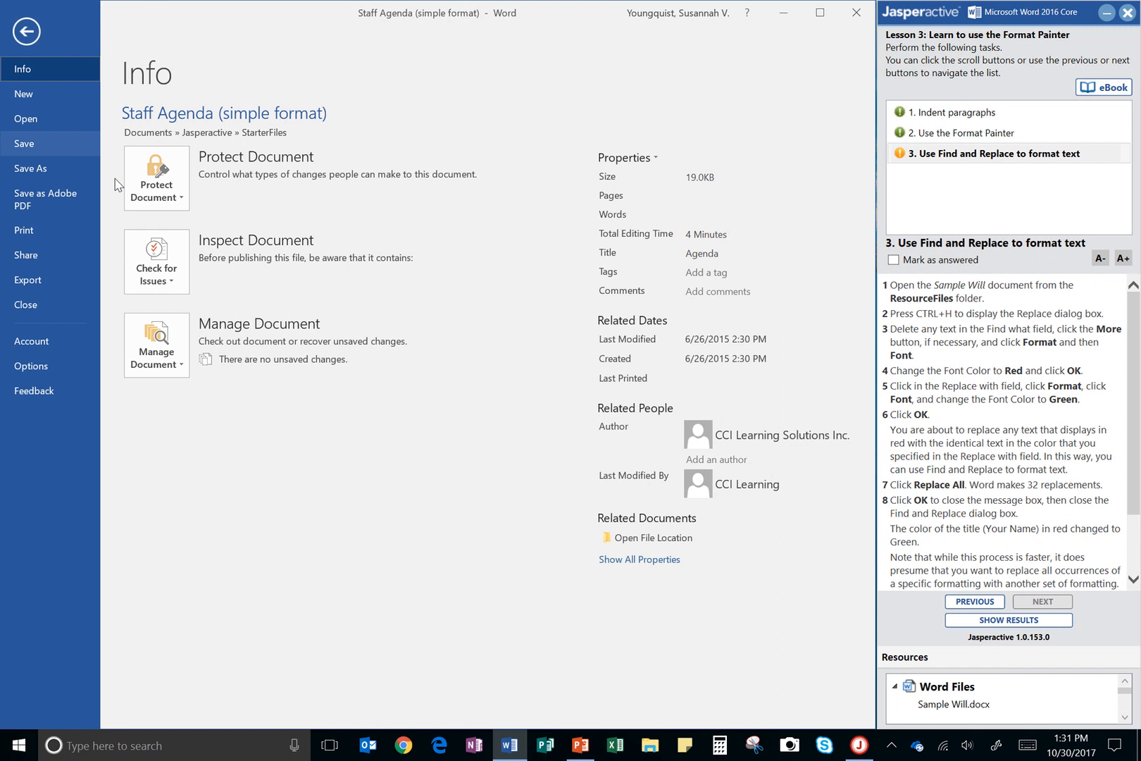
left_click(17, 119)
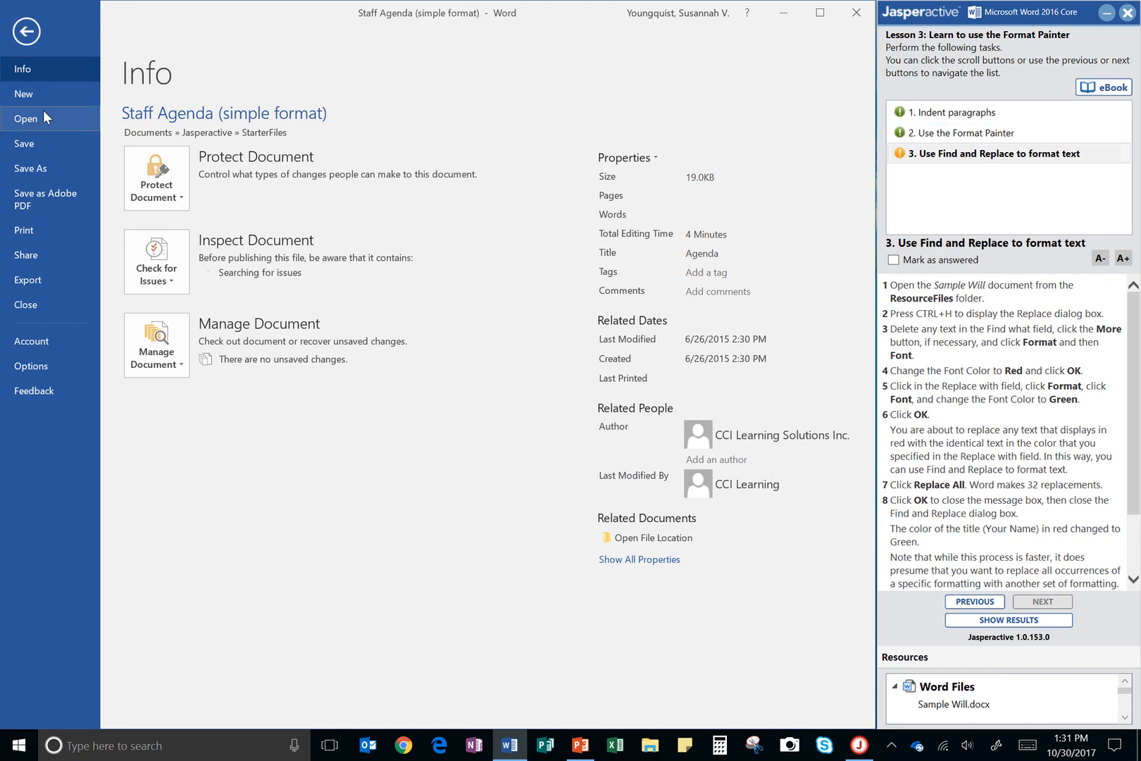
left_click(171, 470)
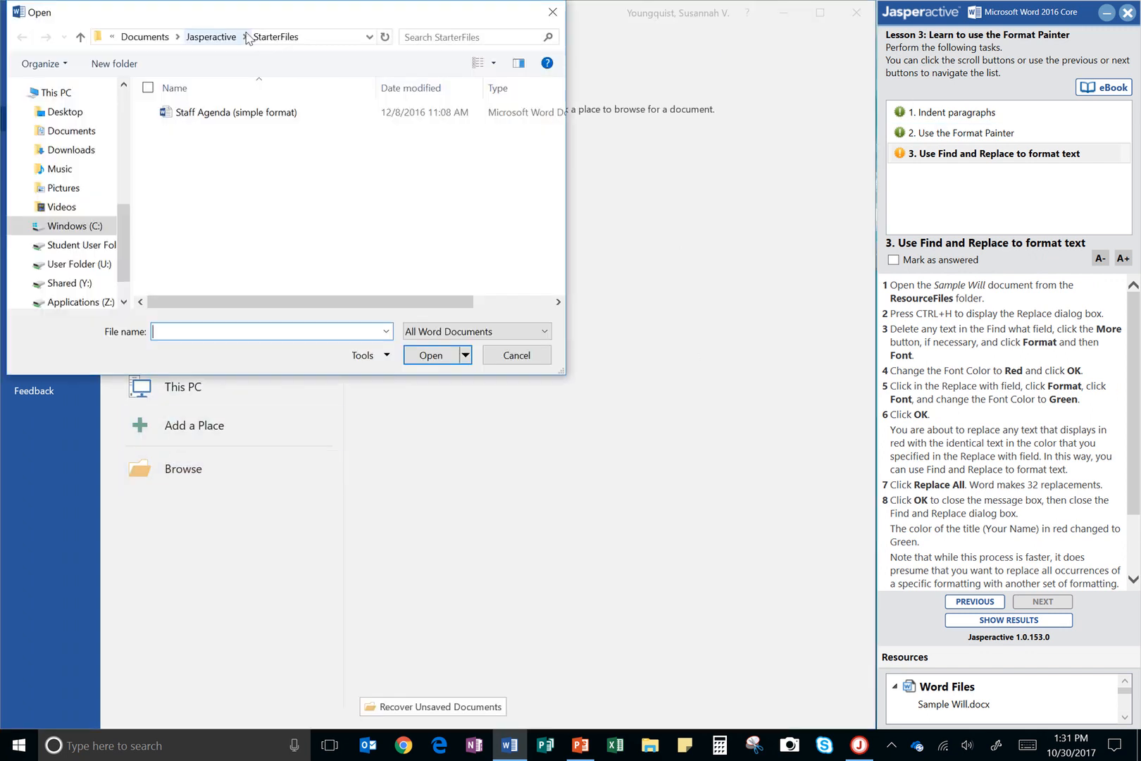
left_click(210, 37)
double_click(209, 129)
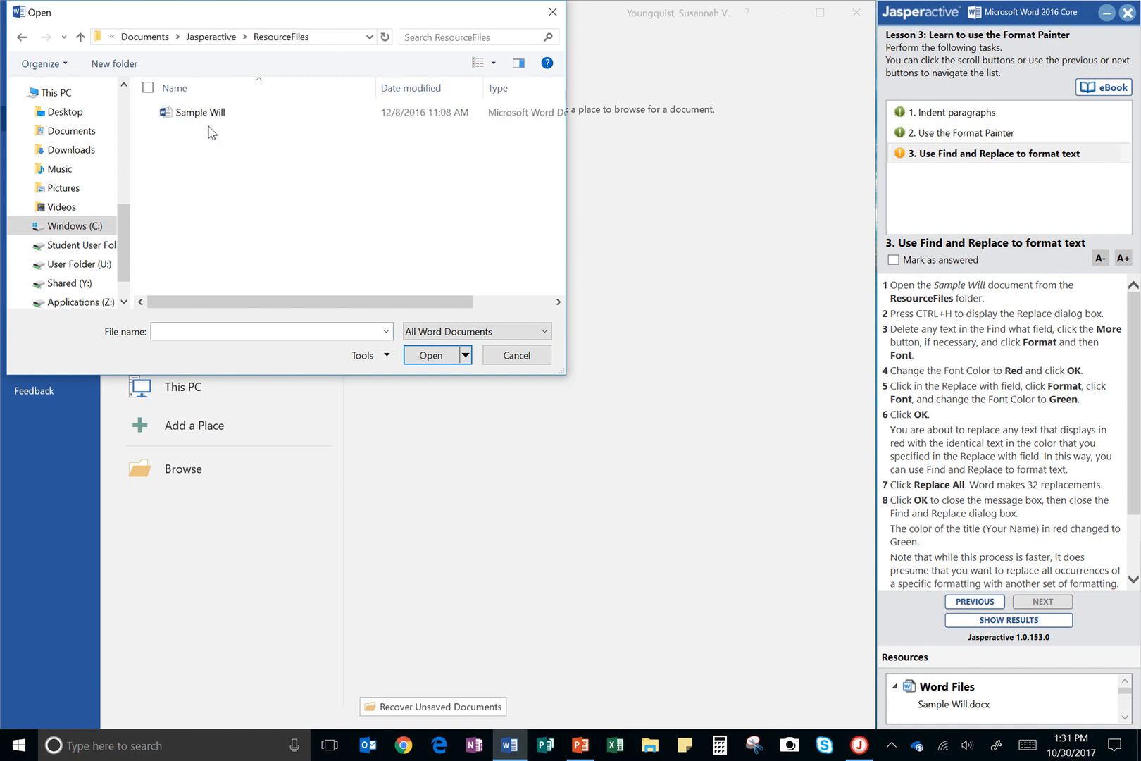
double_click(201, 112)
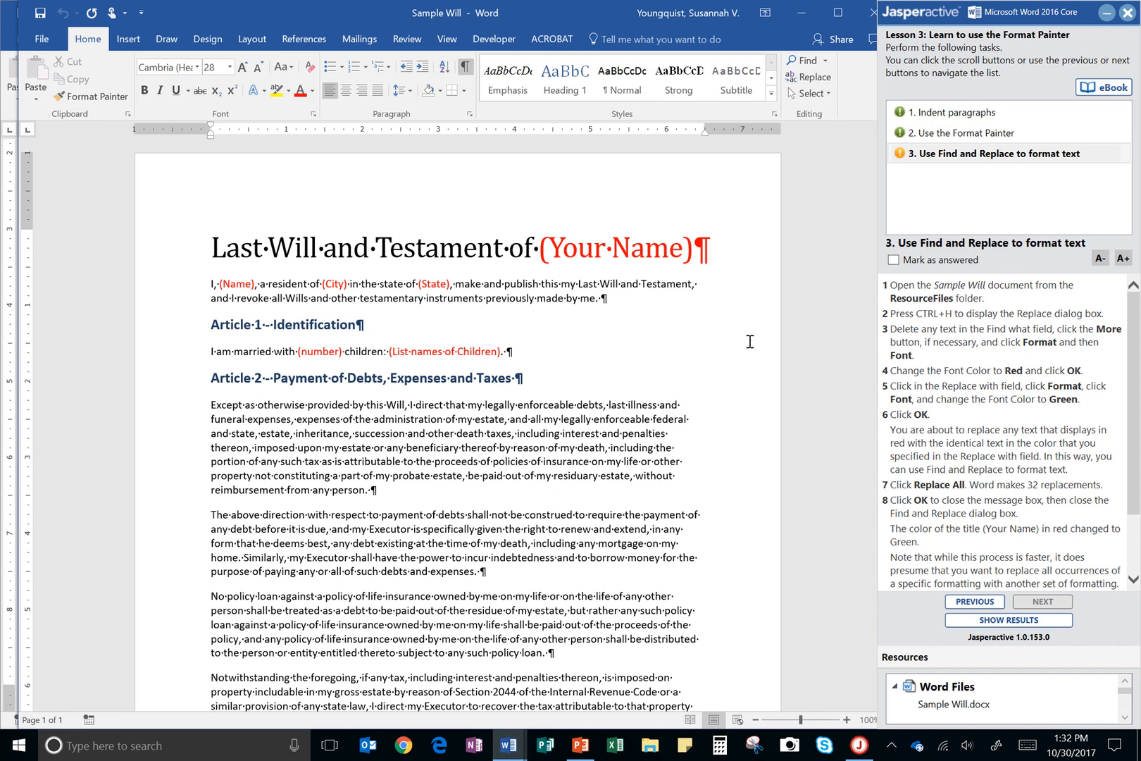
Step: Open Find and Replace for the will document, expand the search options, and set the search format to Red font colour with no search text
left_click(789, 315)
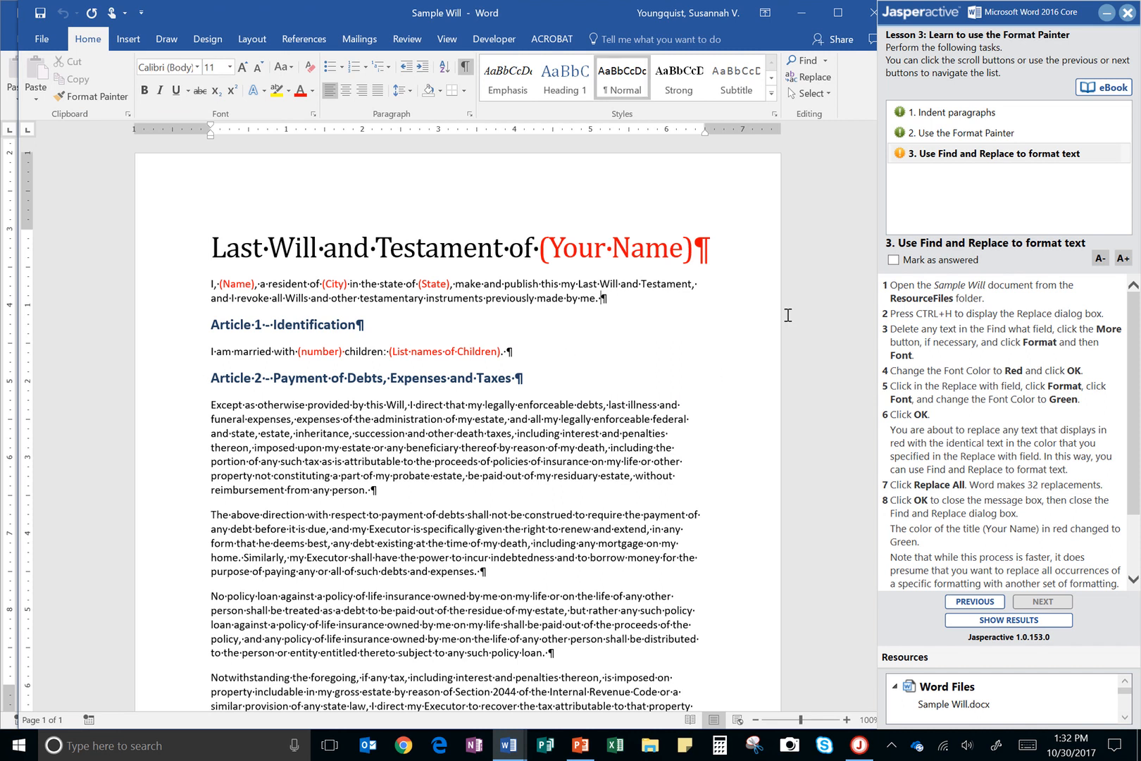
key("ctrl+h")
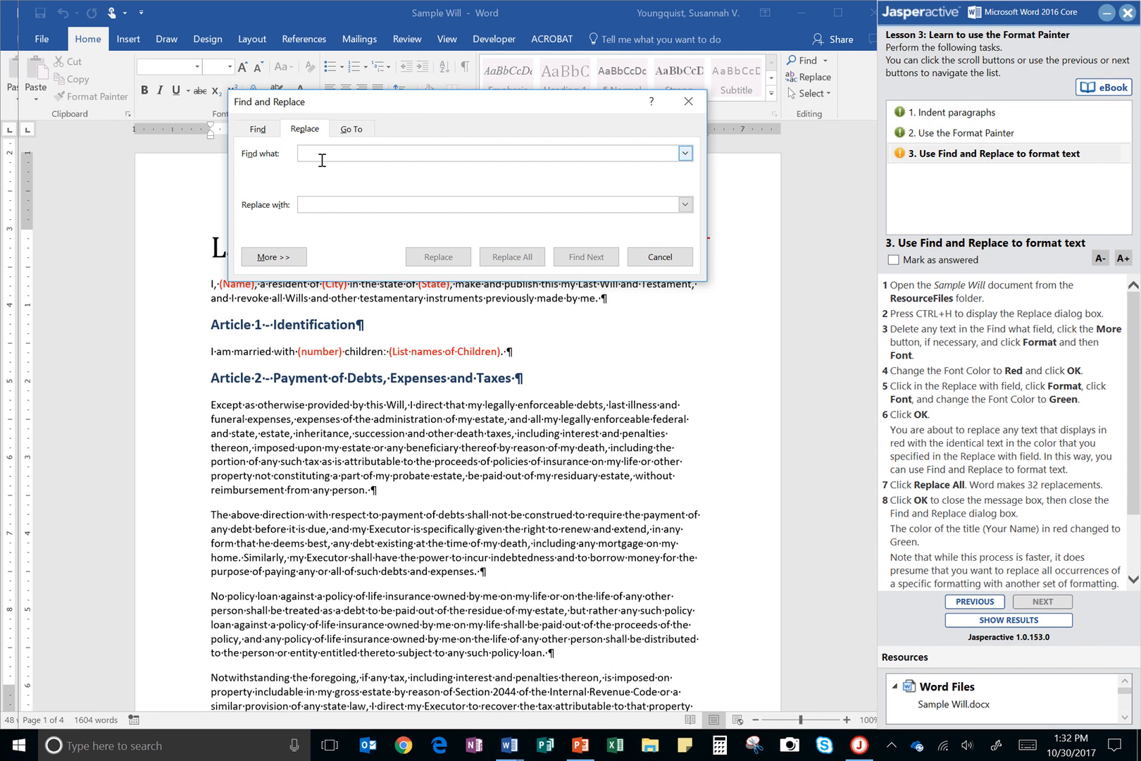
left_click(289, 258)
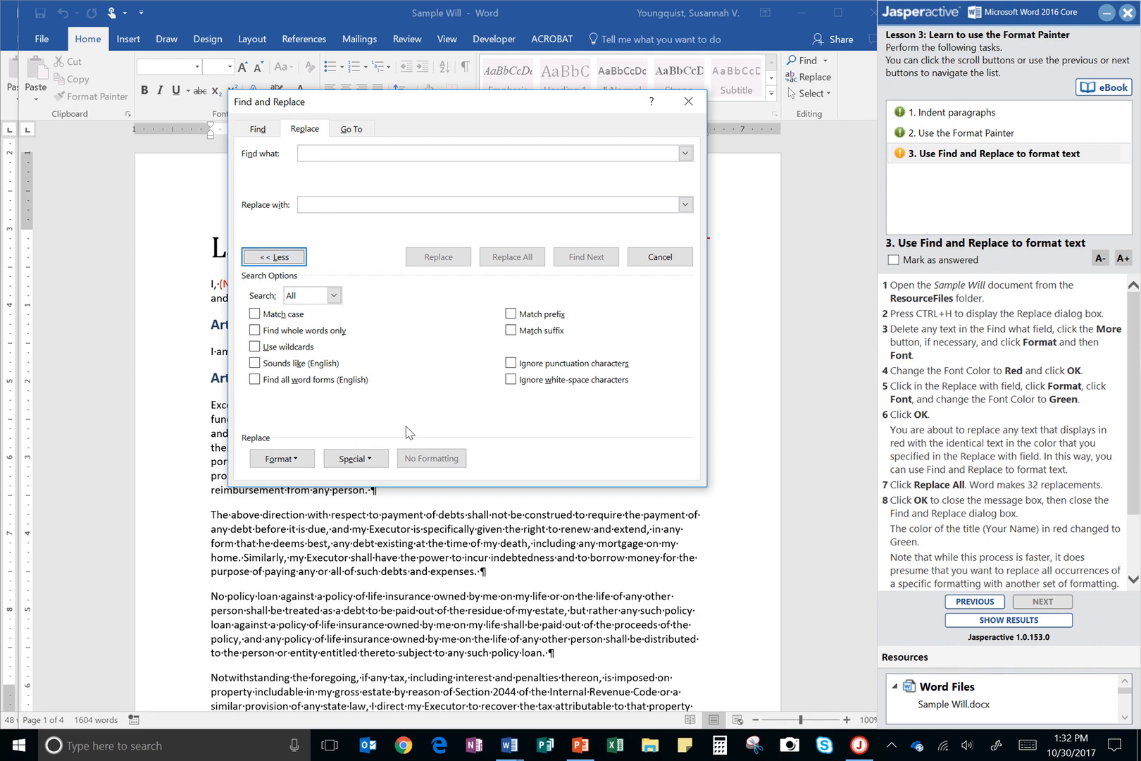
left_click(282, 458)
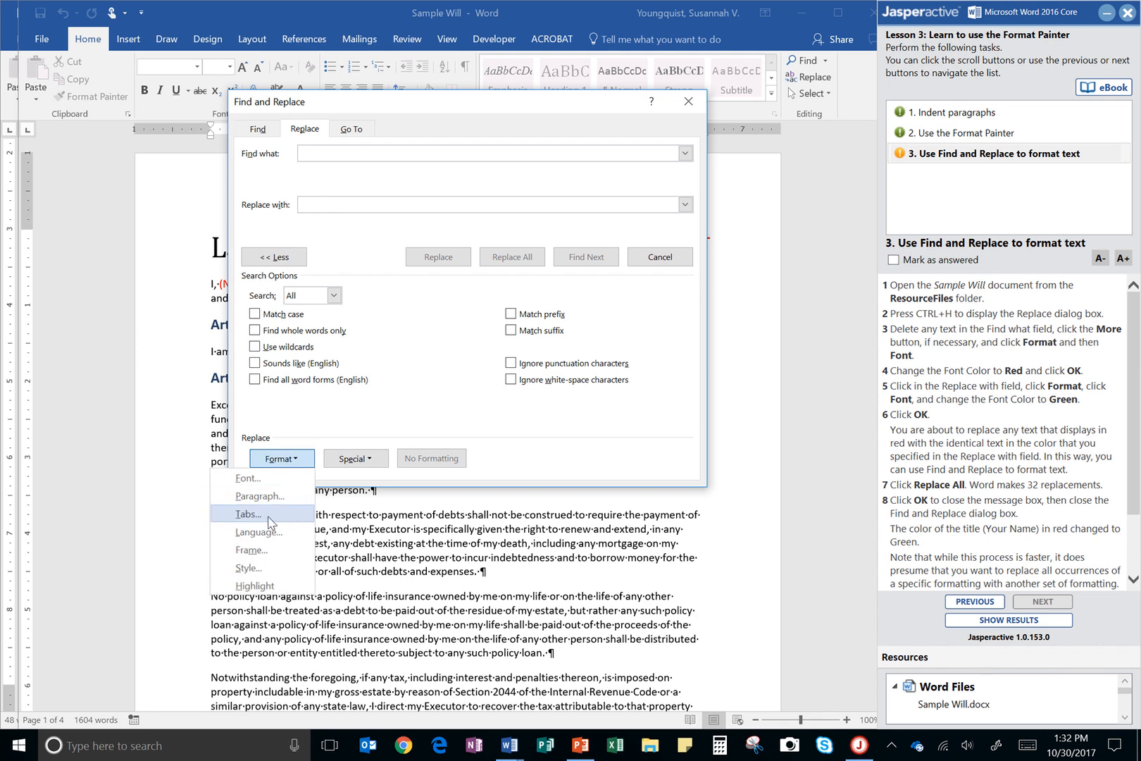
left_click(268, 479)
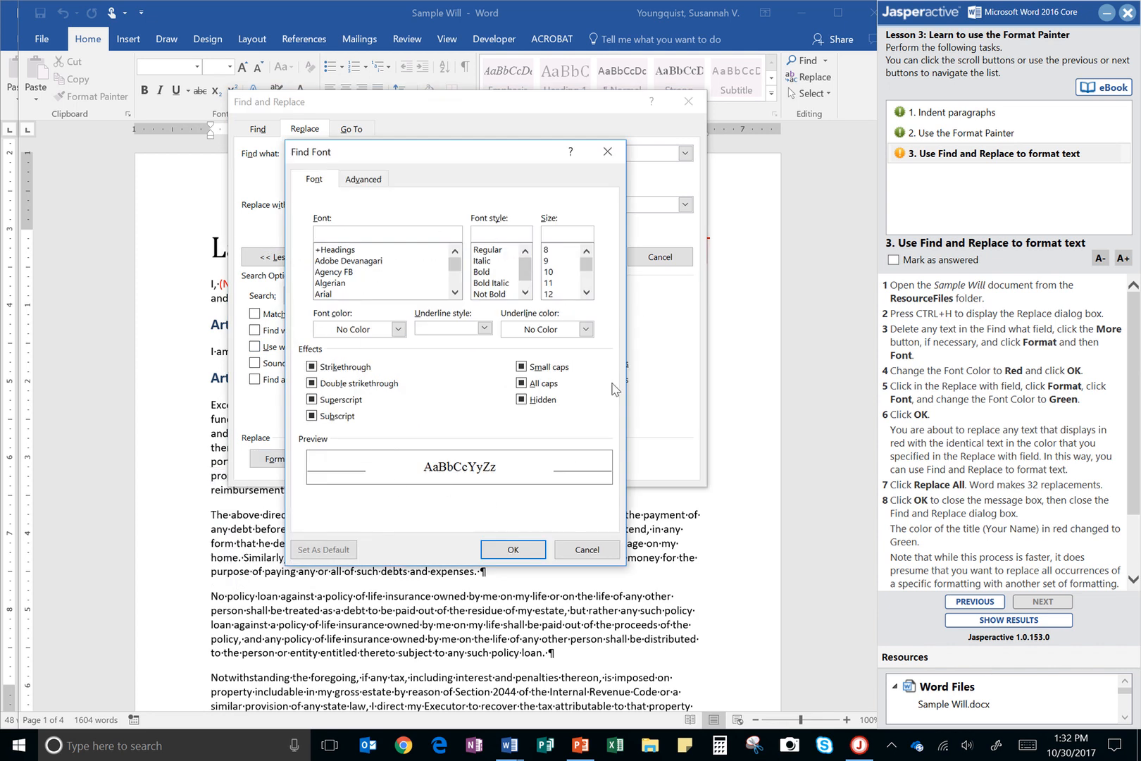
left_click(396, 329)
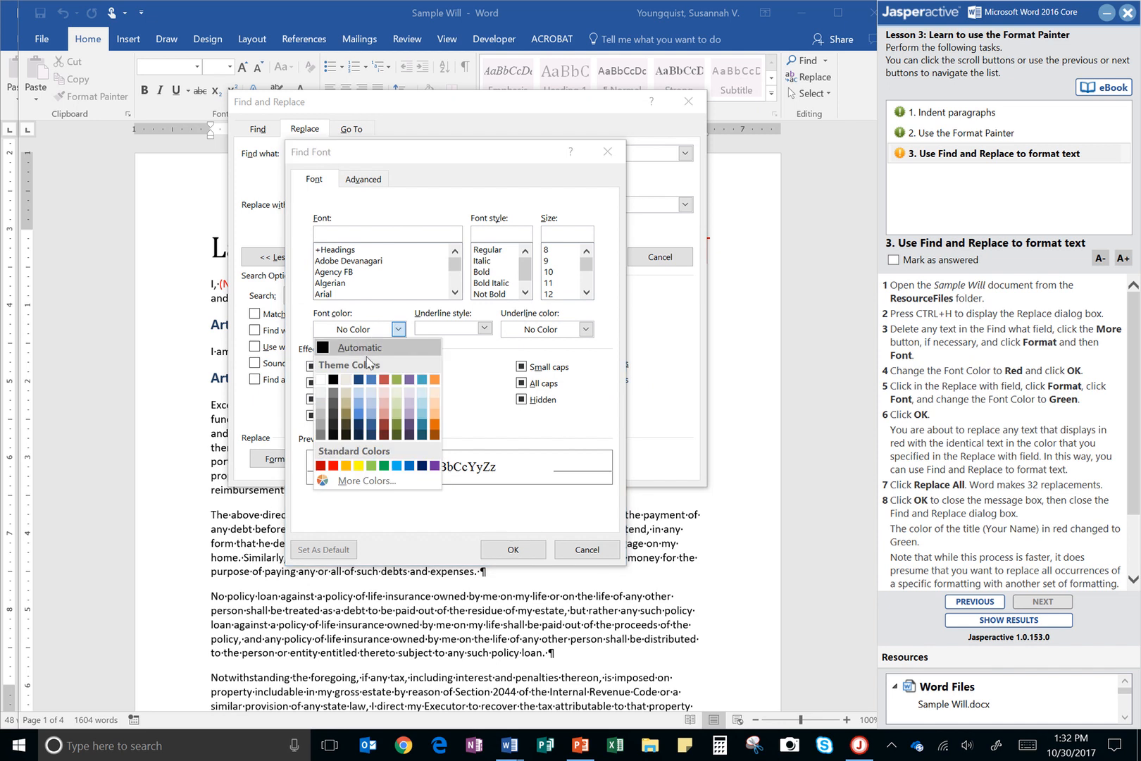
left_click(334, 467)
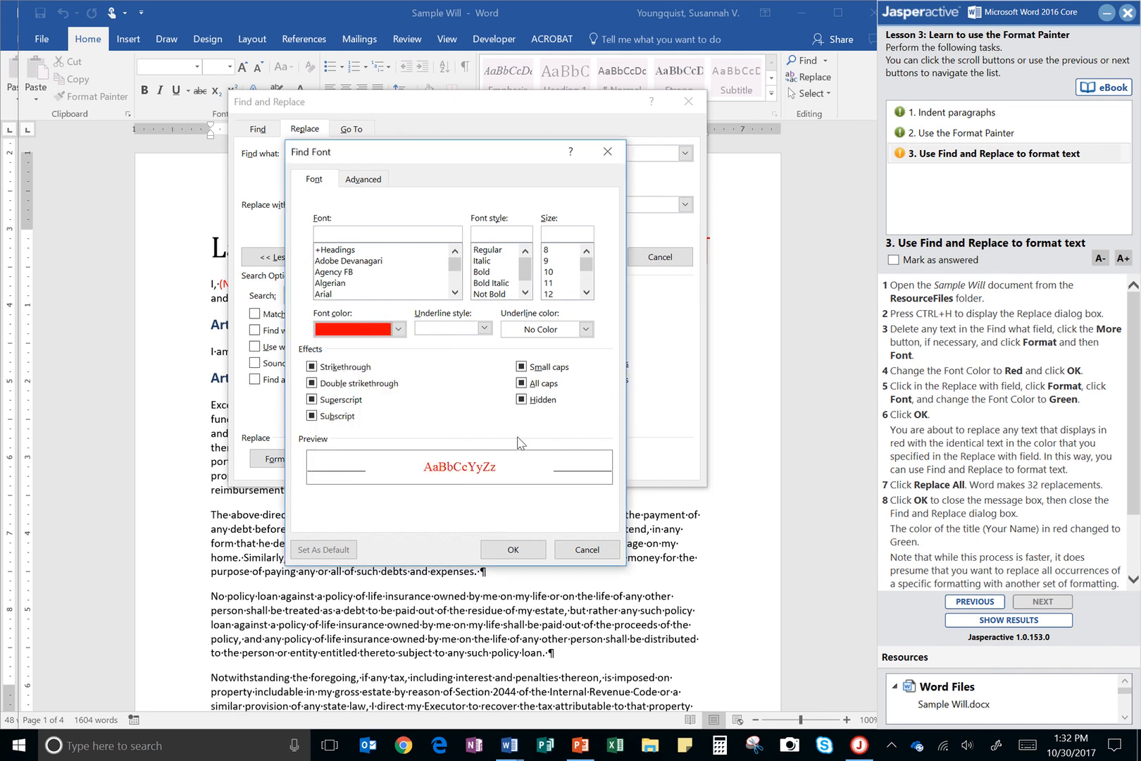
left_click(504, 551)
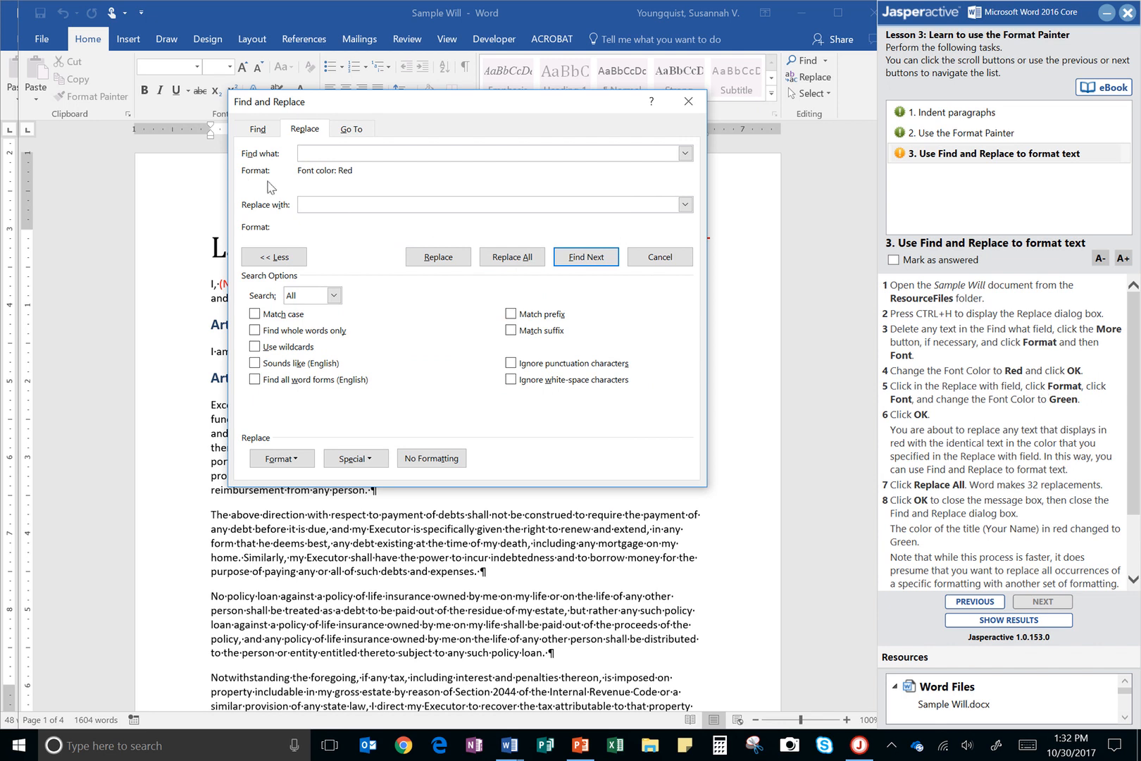
left_click(320, 152)
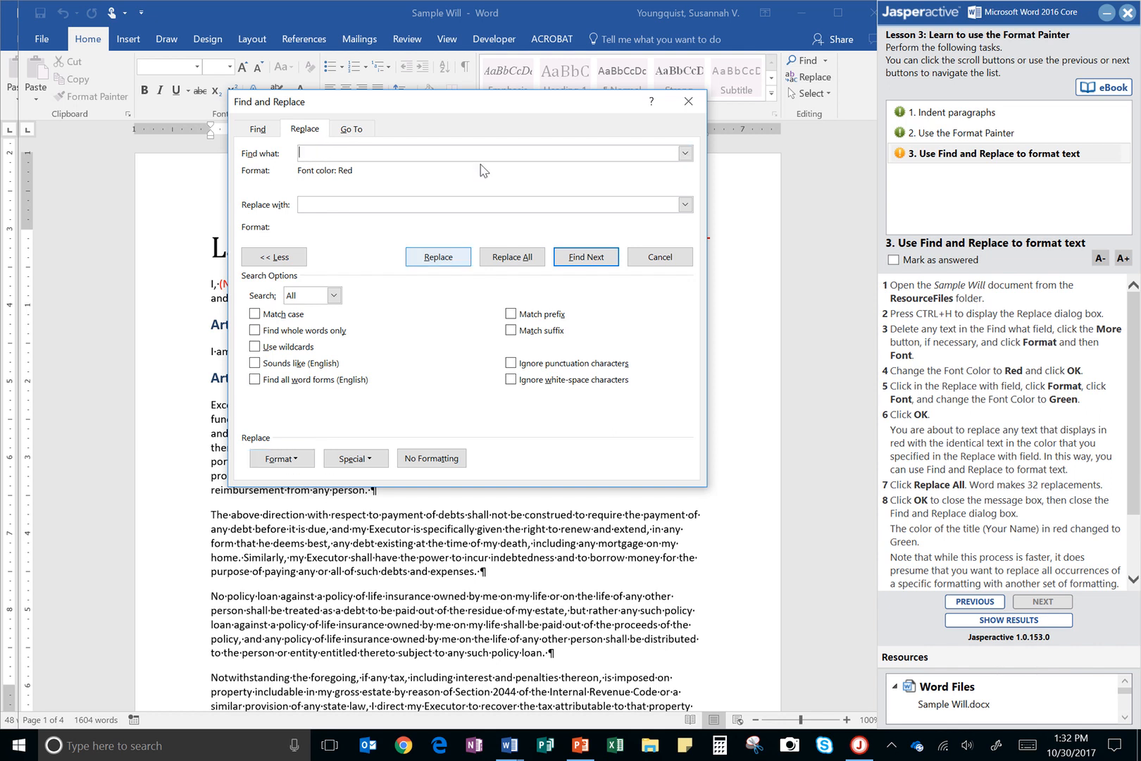
Step: Set the replacement format to the standard Green font colour, leaving the replacement text empty
left_click(416, 205)
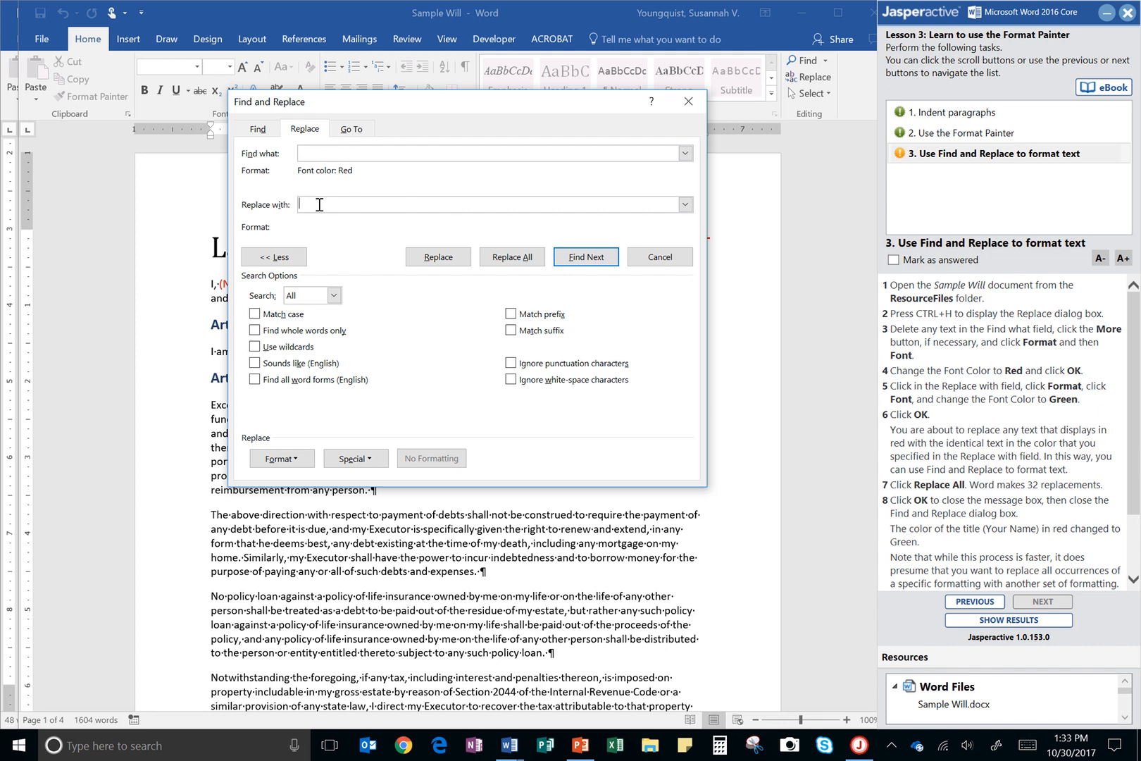
left_click(290, 464)
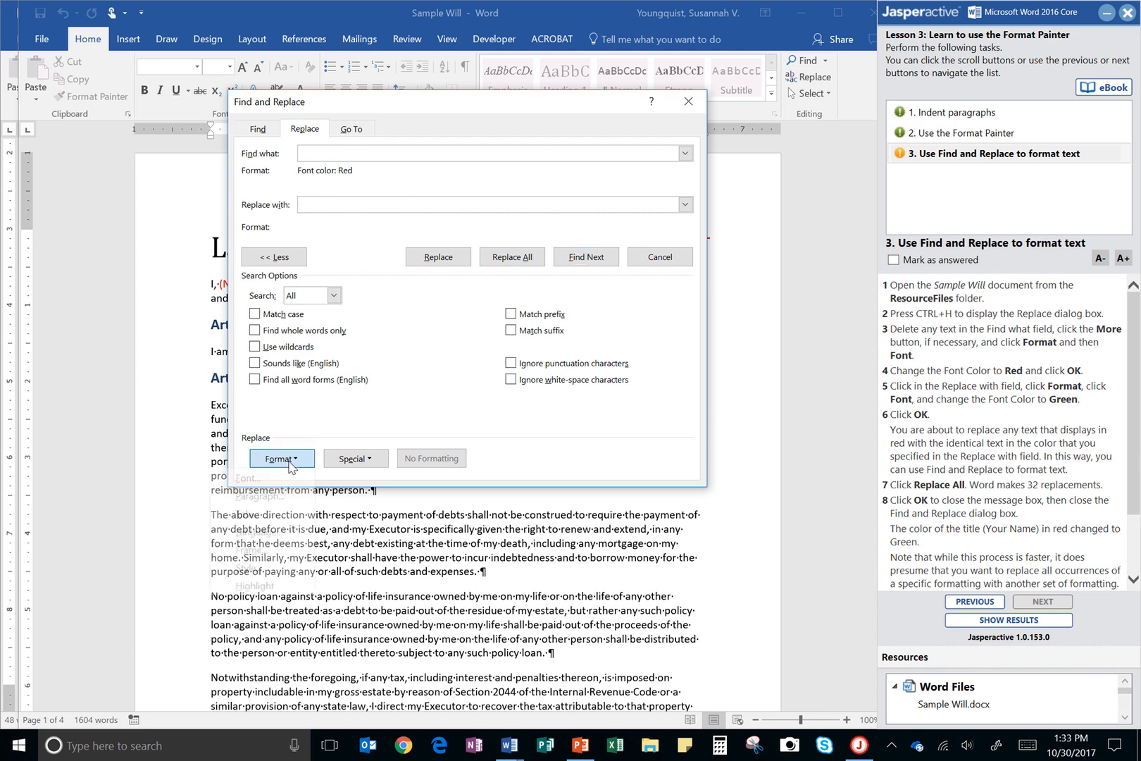
left_click(297, 463)
left_click(296, 464)
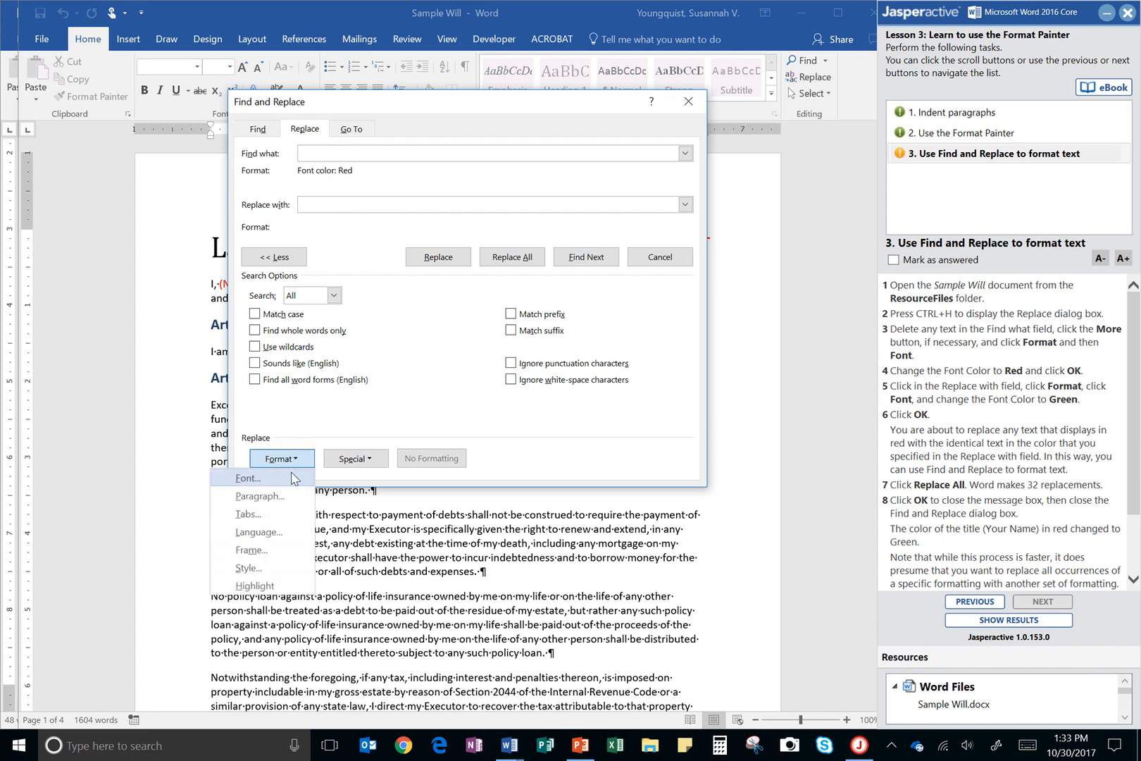
left_click(293, 477)
left_click(398, 329)
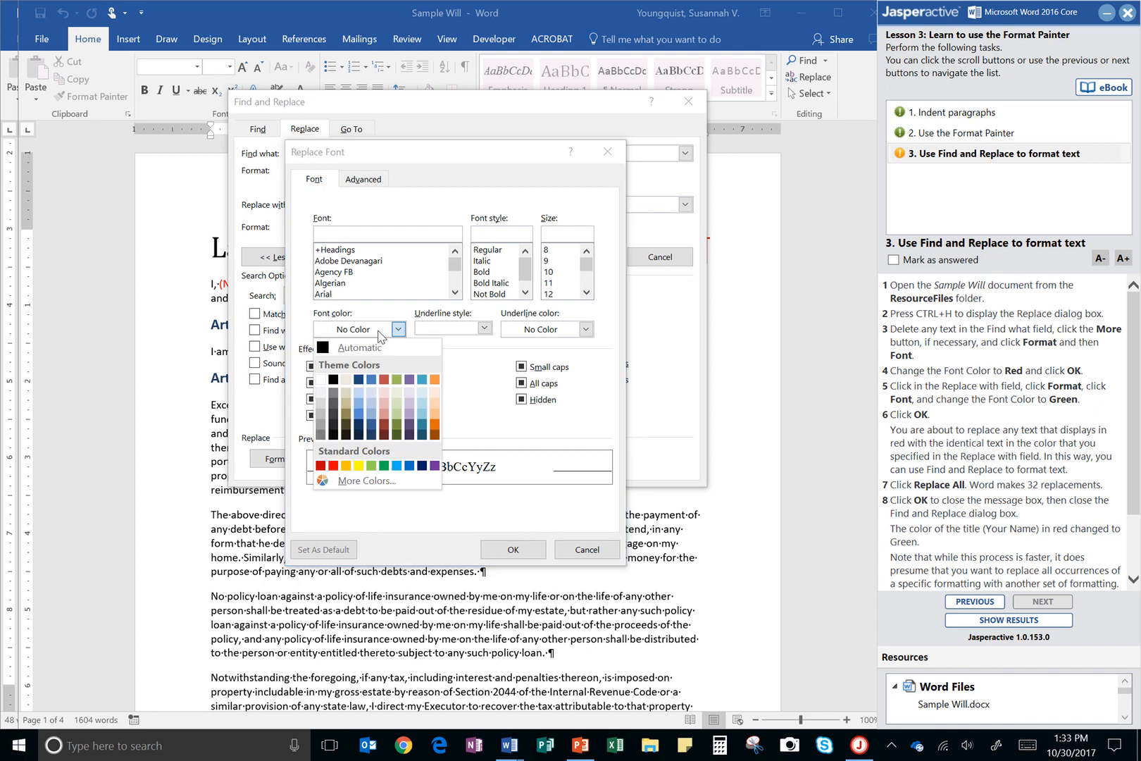
left_click(384, 466)
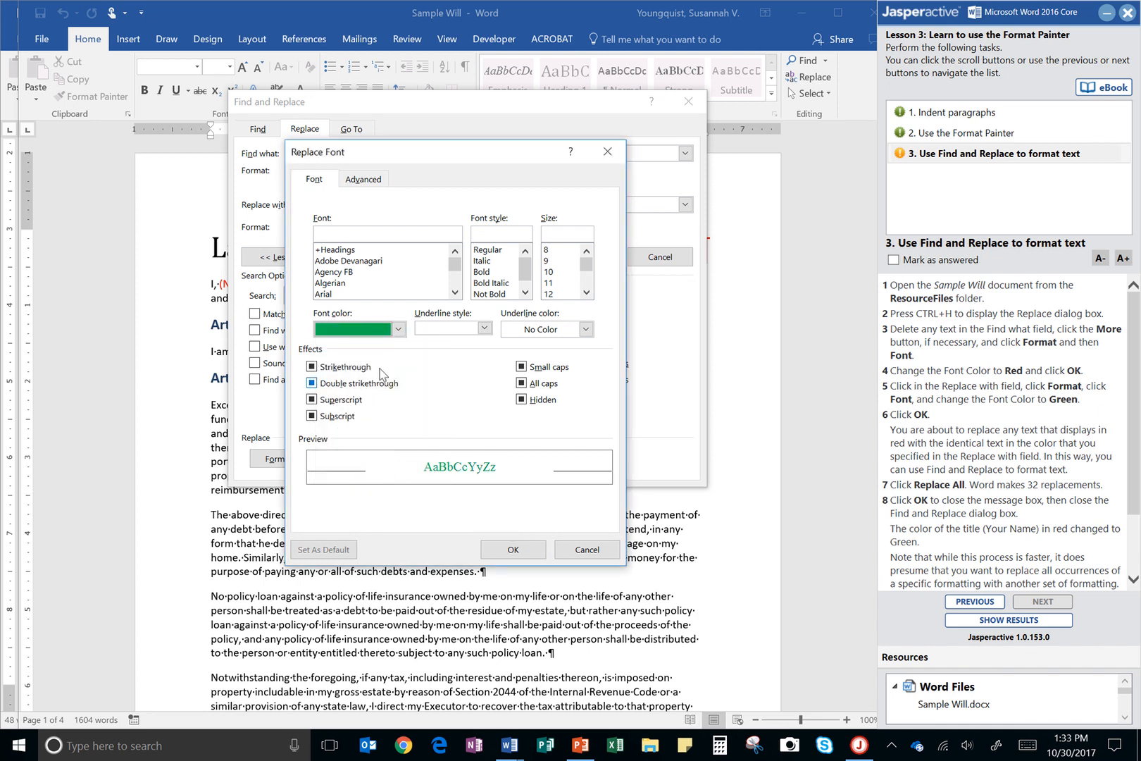
left_click(398, 329)
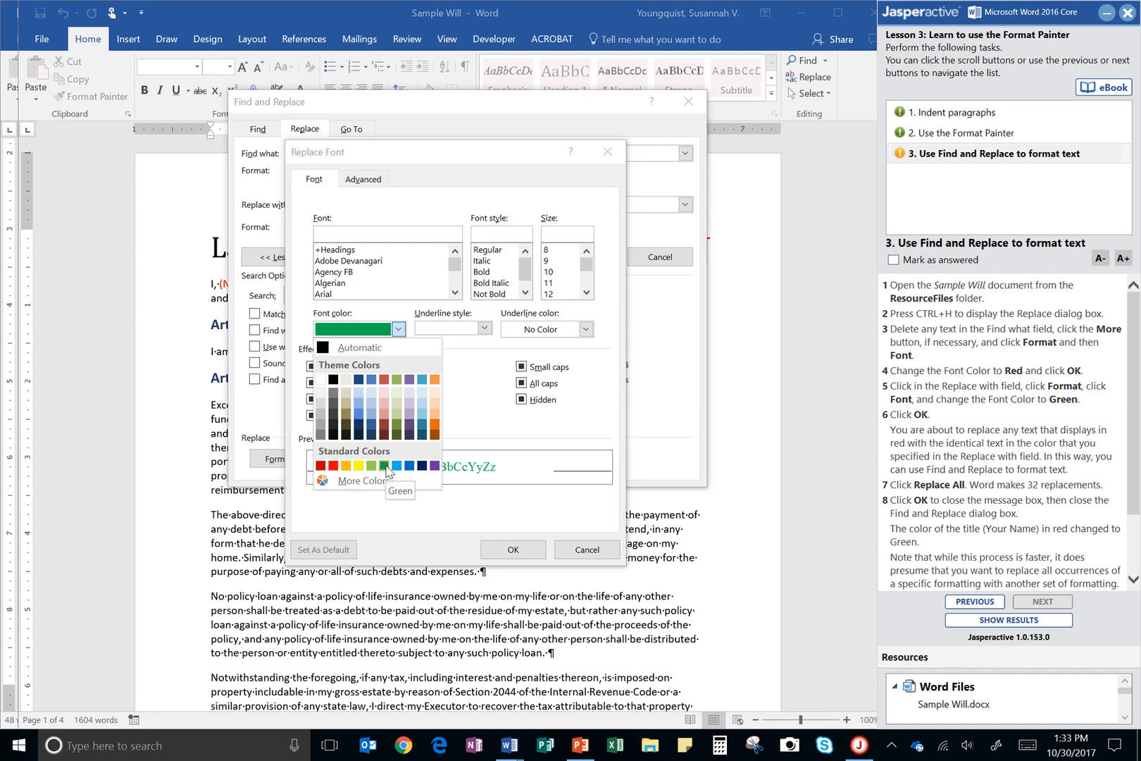
left_click(529, 554)
left_click(526, 553)
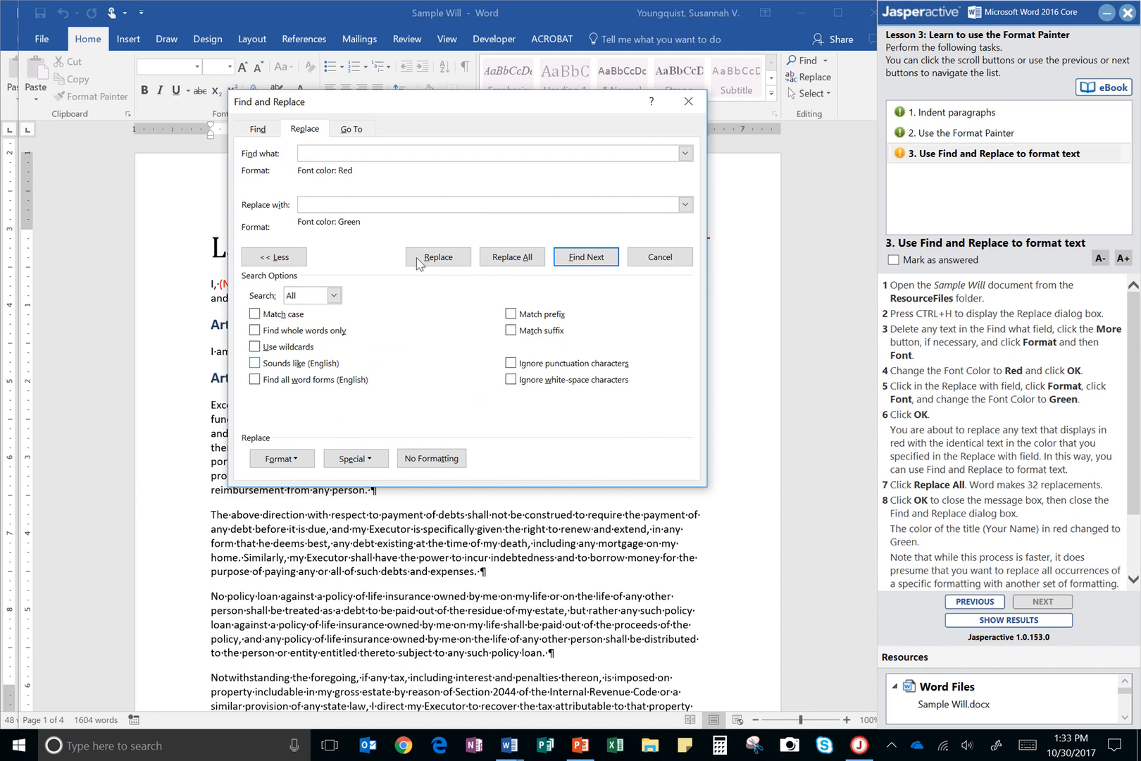
Step: Replace all red text in the document with green, and close Find and Replace
left_click(521, 259)
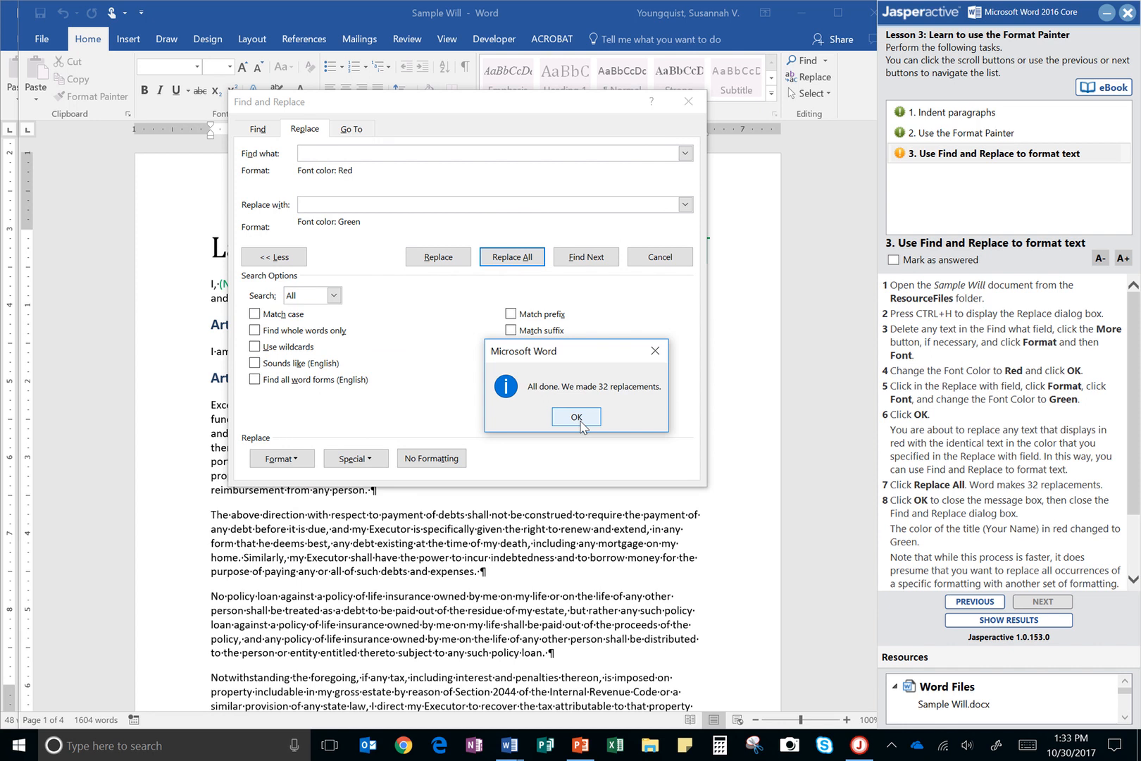
left_click(576, 417)
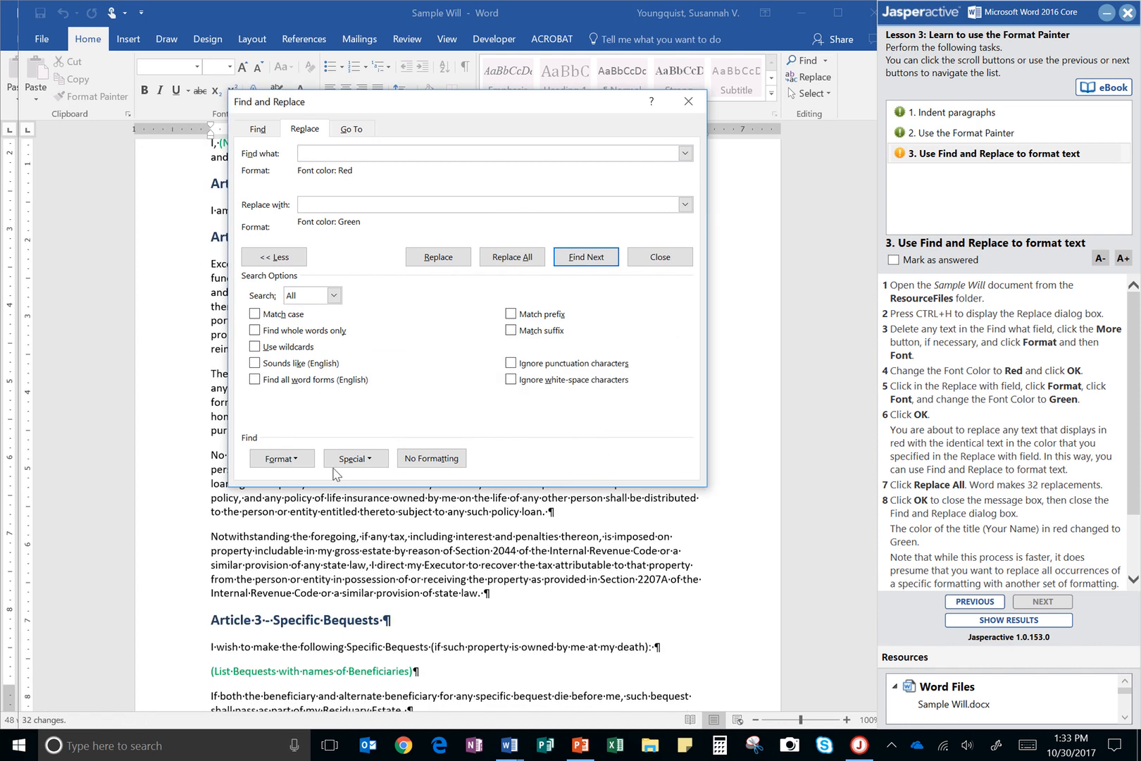
scroll(1067, 462, "down", 3)
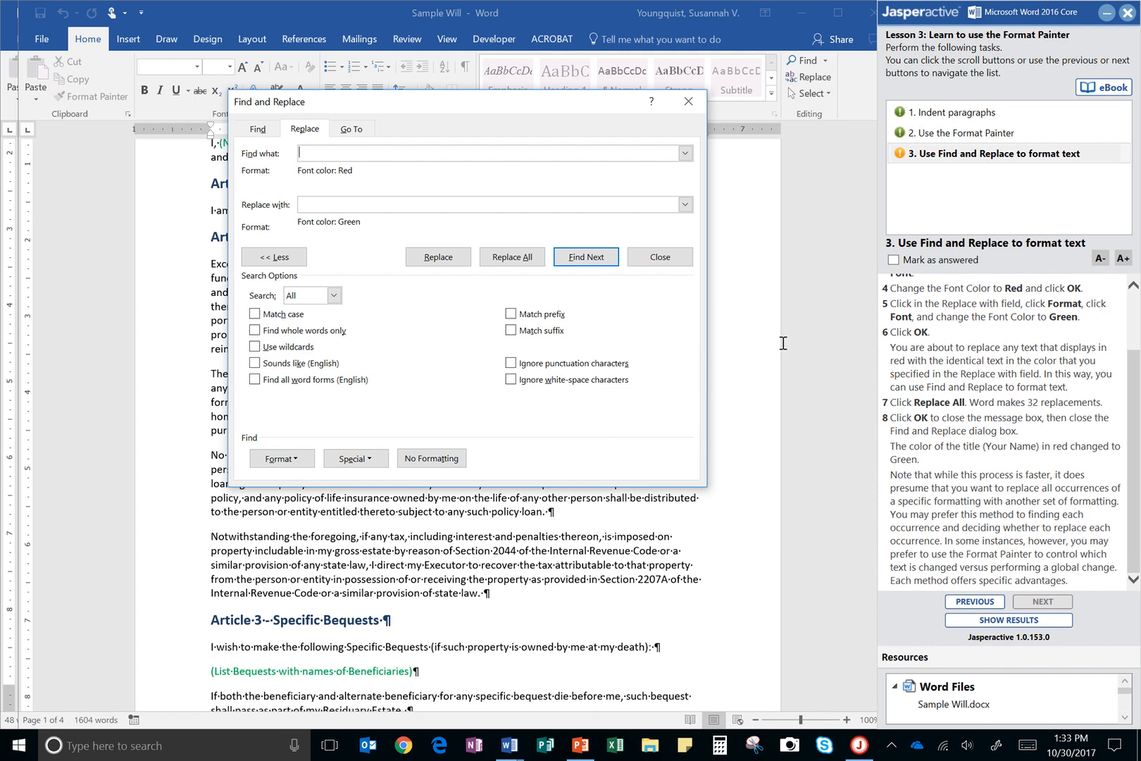
left_click(688, 100)
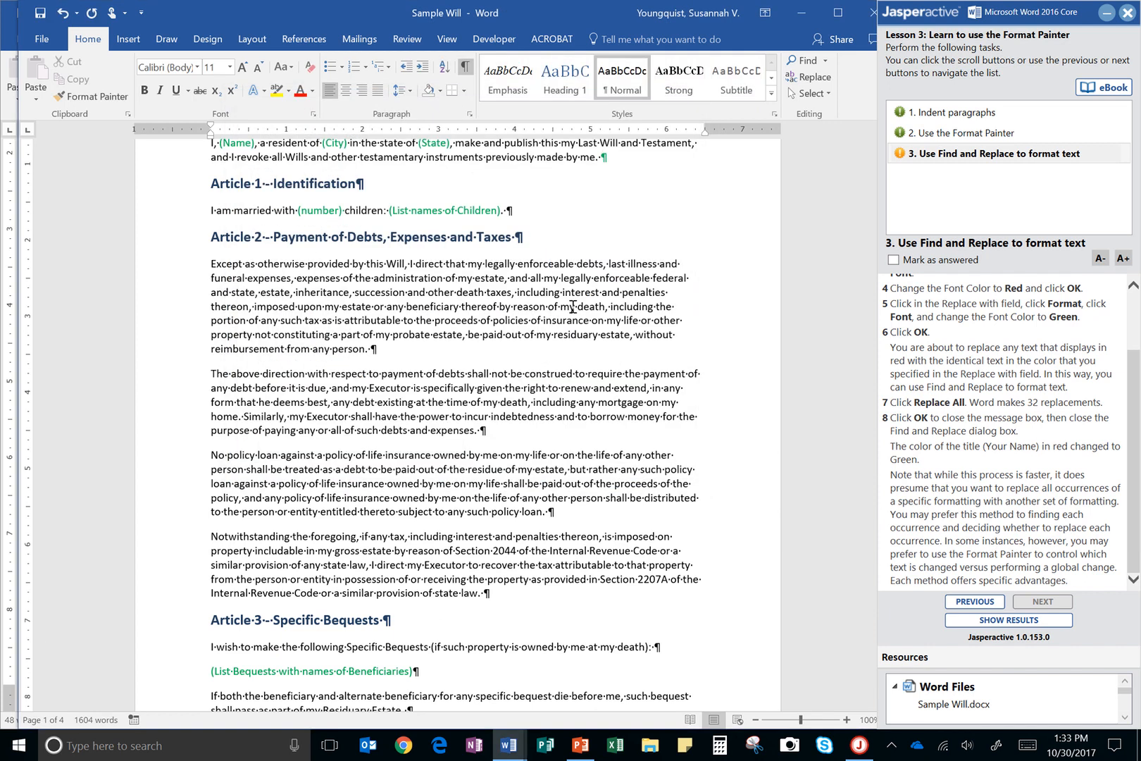
scroll(526, 358, "up", 1)
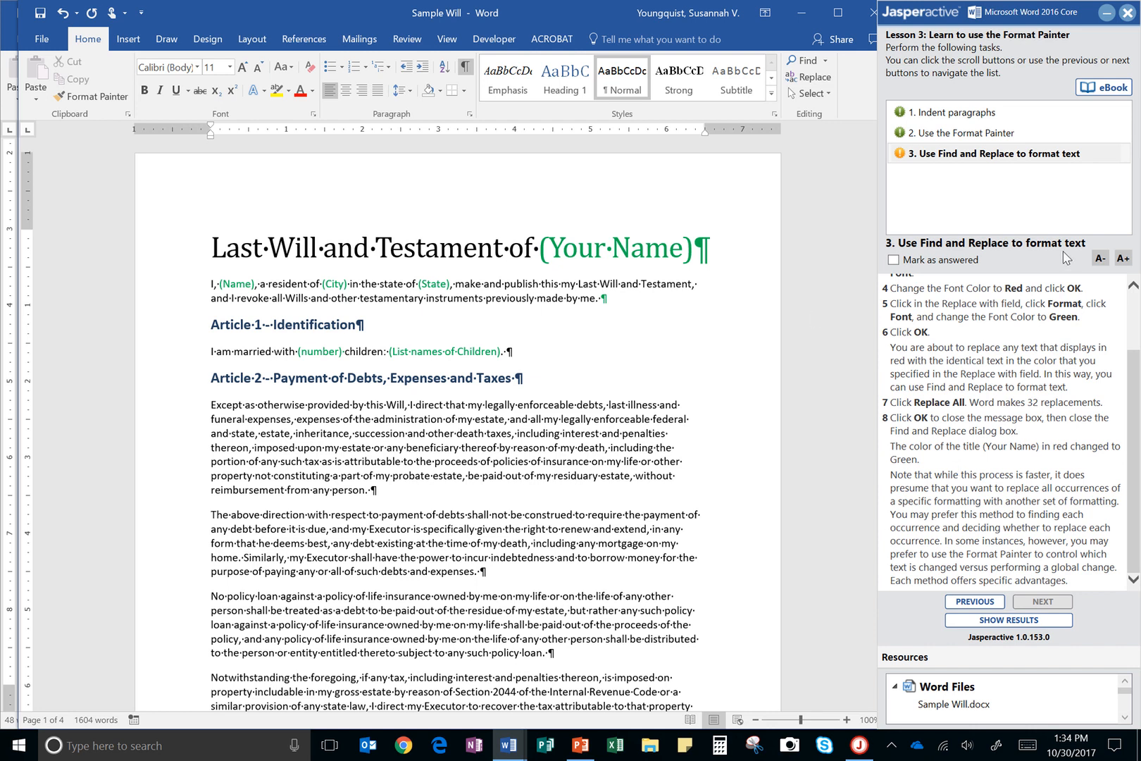
Step: Mark task 3 as answered and submit the exercise to show its results, agreeing to send them and close the application
left_click(908, 265)
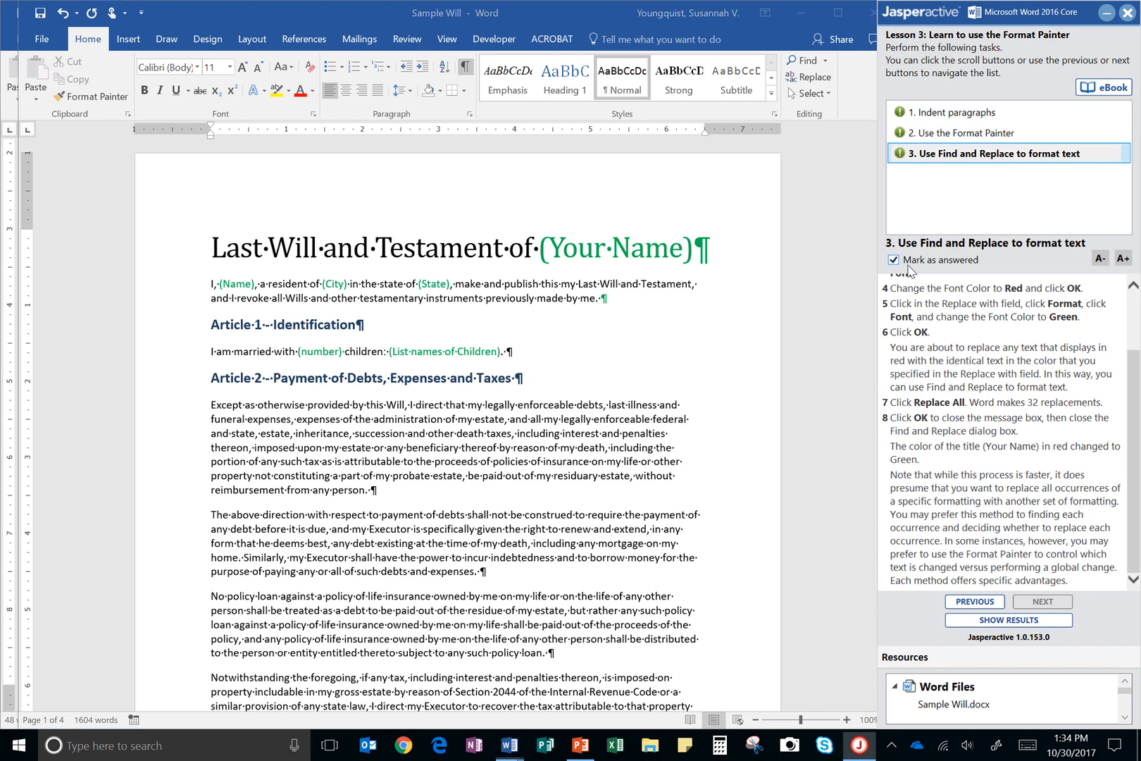
left_click(1010, 621)
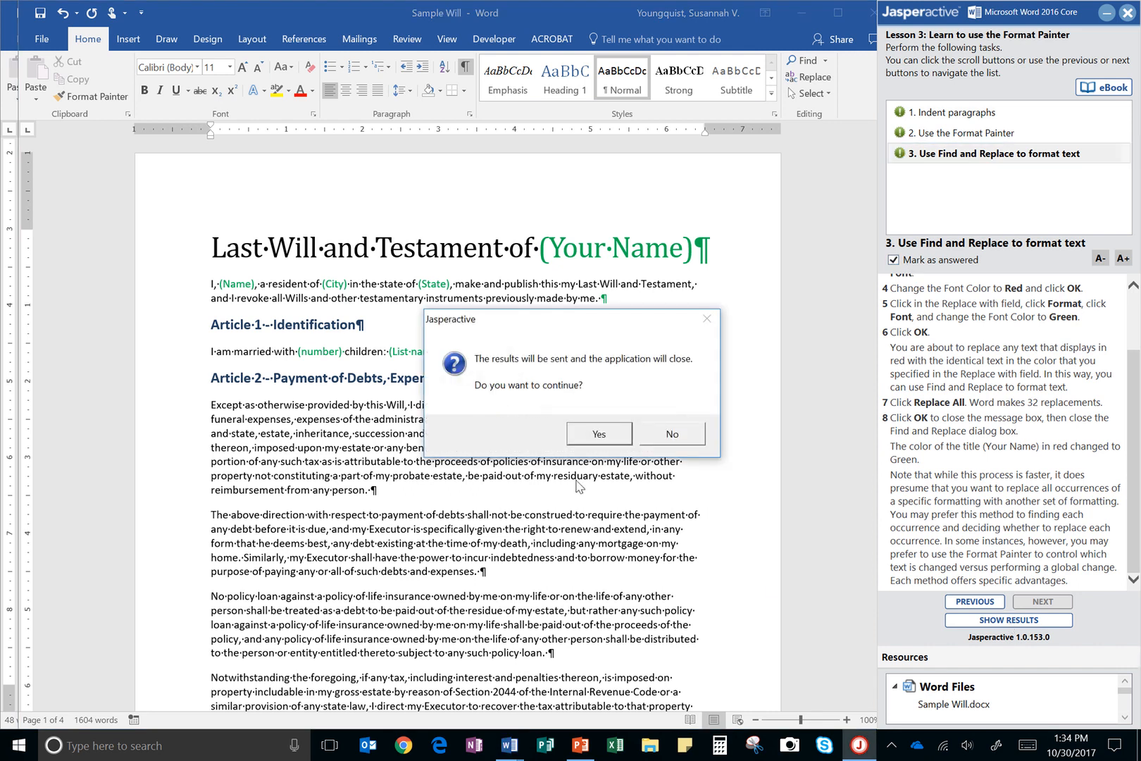
left_click(617, 433)
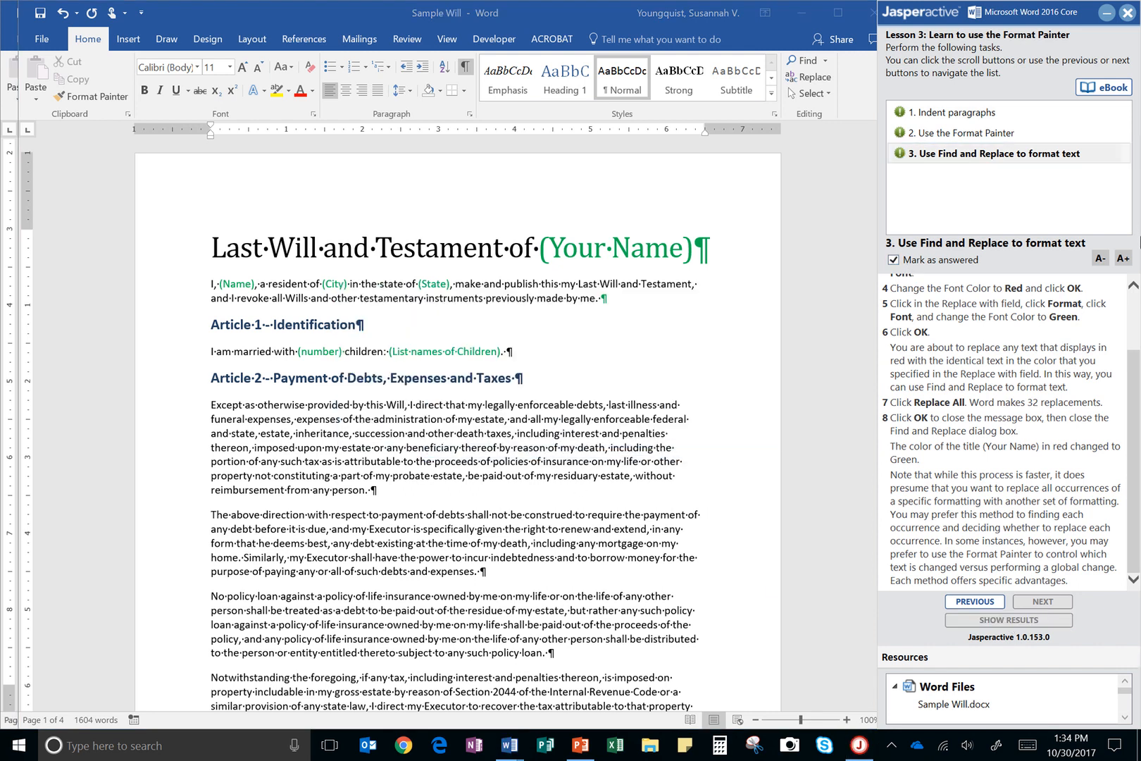
left_click(851, 232)
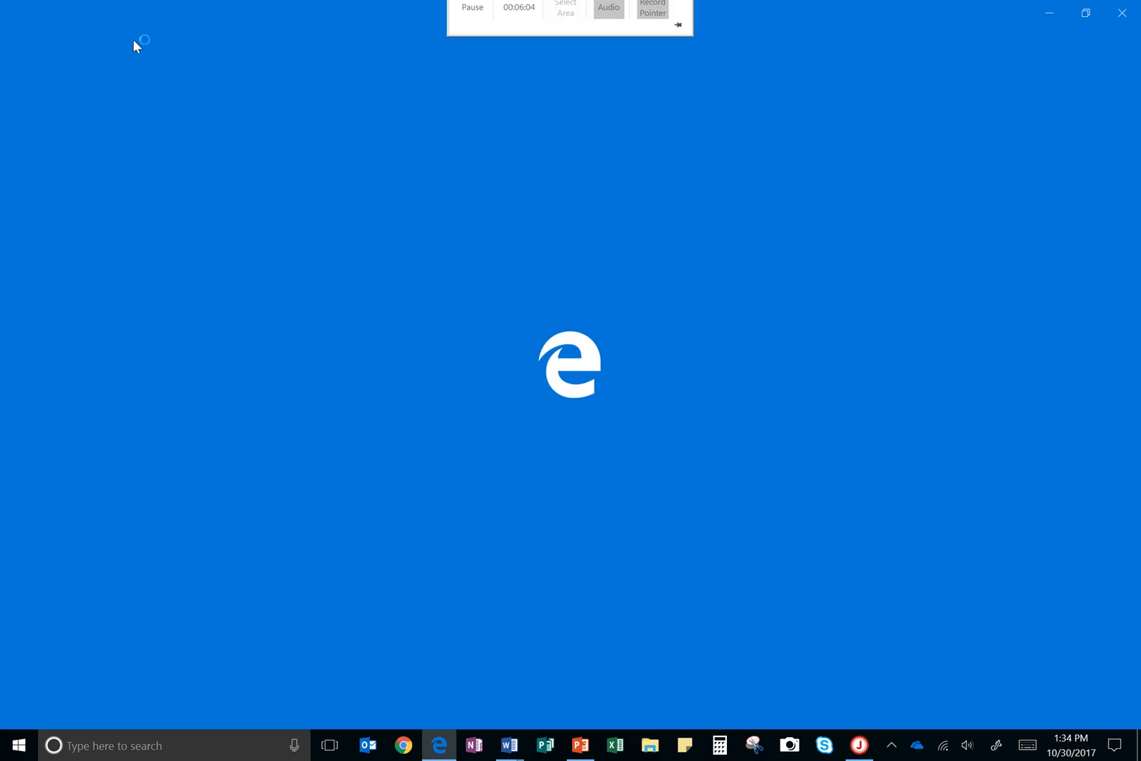